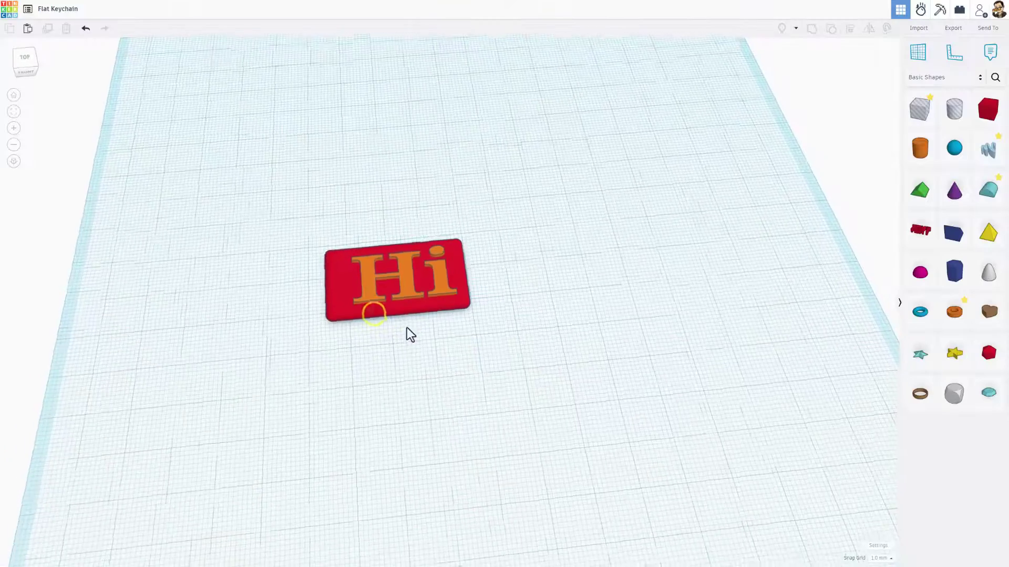
Tilt the Flat Keychain design's 3D view to look across the workplane.
right_drag(410, 334, 351, 275)
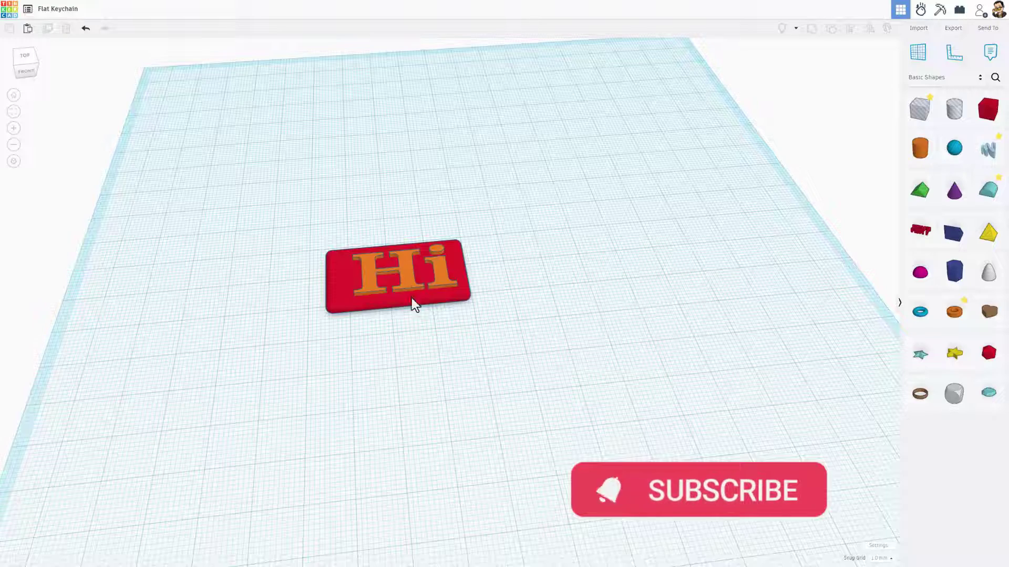
Place a new box beside the Hi keychain and compare it with the Hi plate's dimensions.
mouse_move(398, 342)
right_down()
mouse_move(412, 330)
mouse_move(392, 332)
right_up()
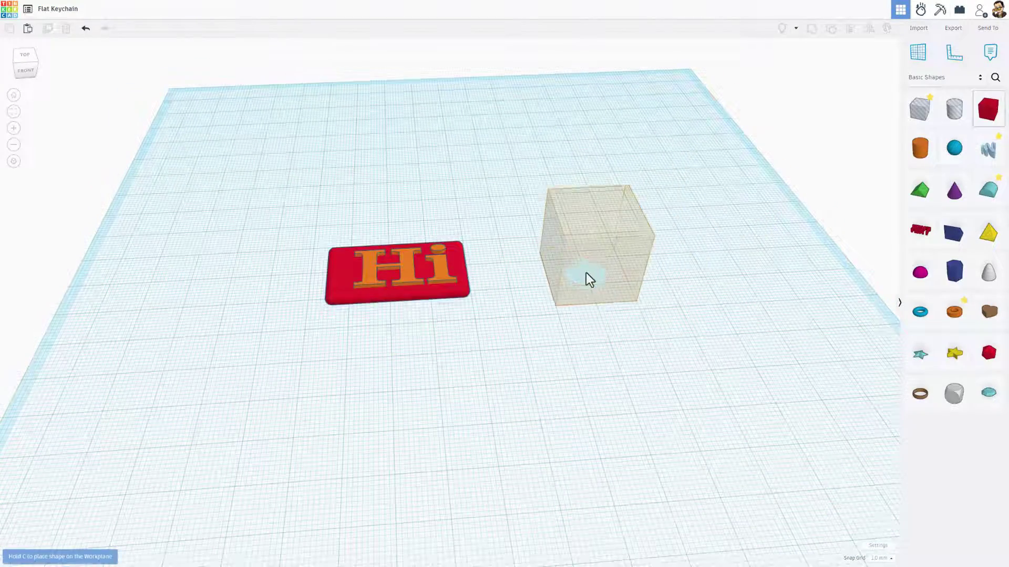
click(584, 275)
click(333, 293)
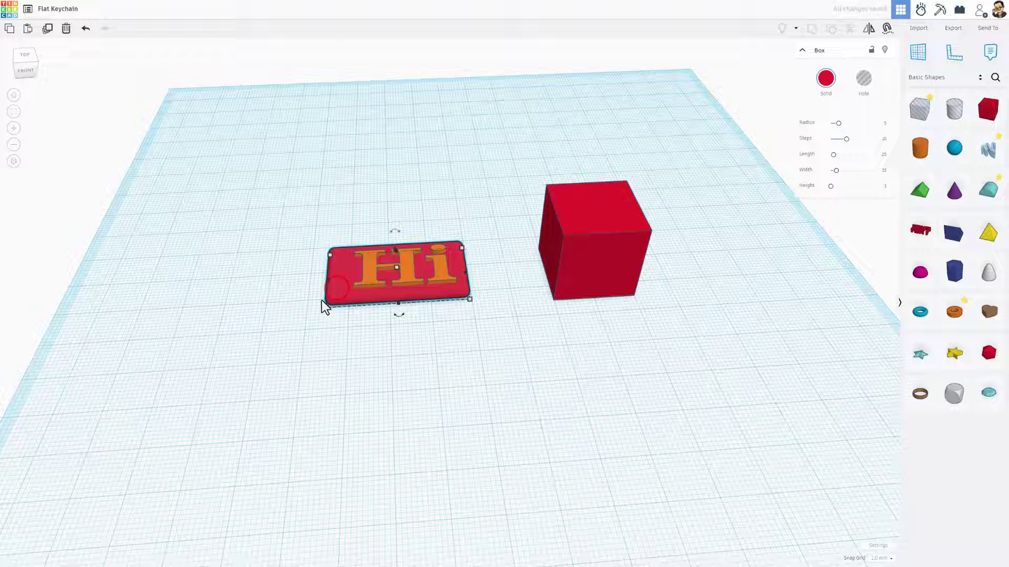
click(594, 263)
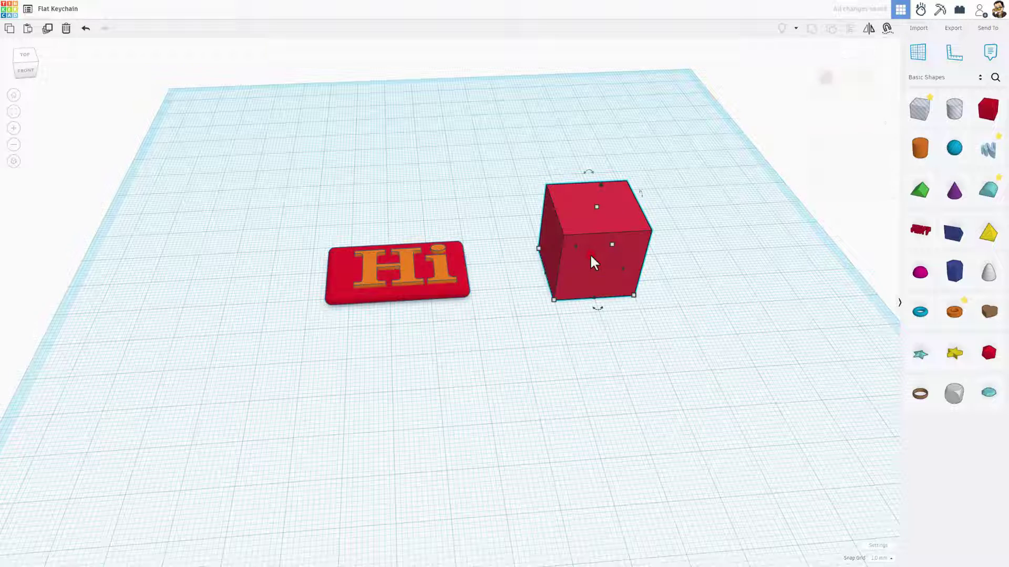
click(456, 279)
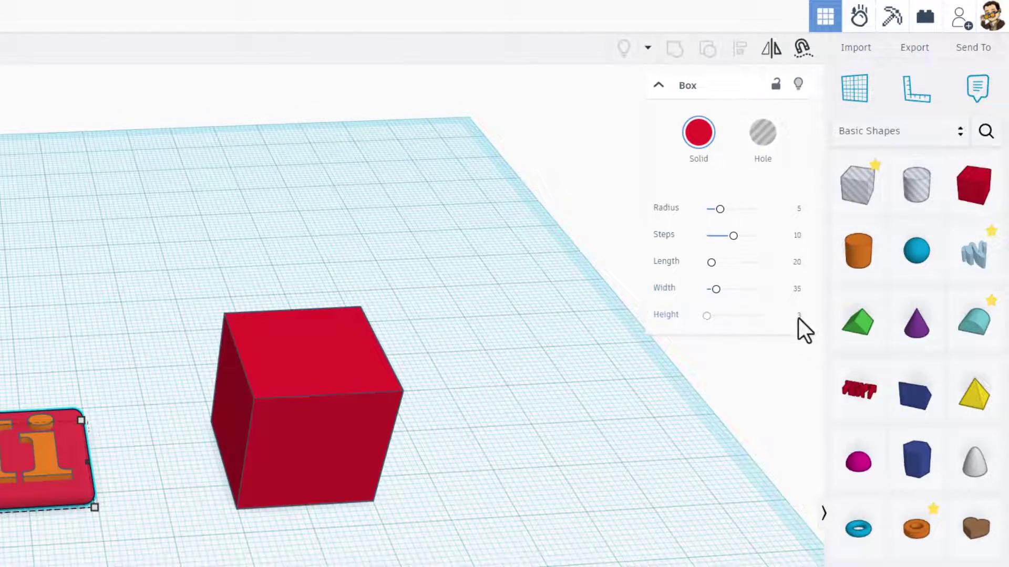
click(285, 368)
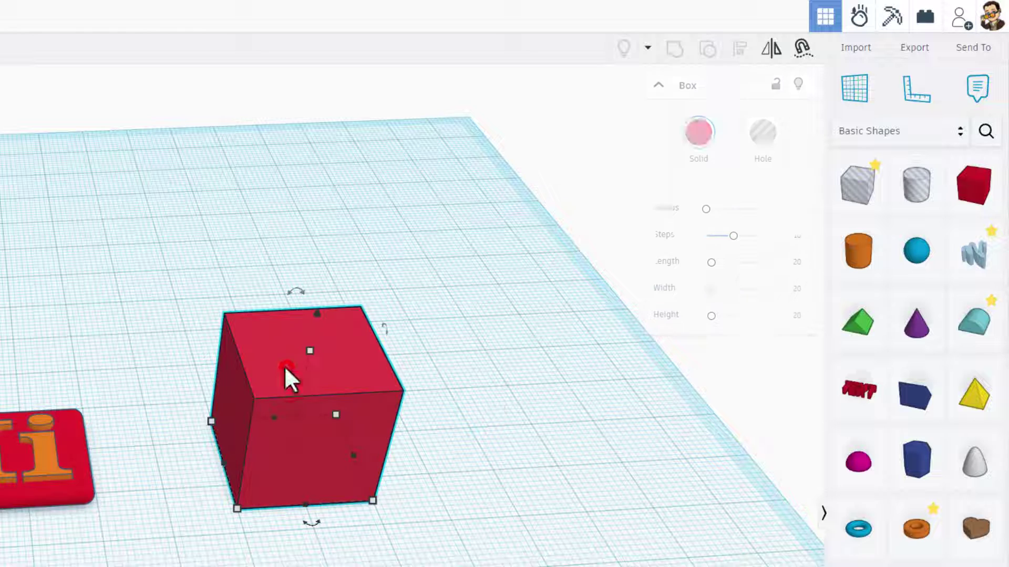
Give the new box corner radius 5, width 35 and height 3.
click(795, 210)
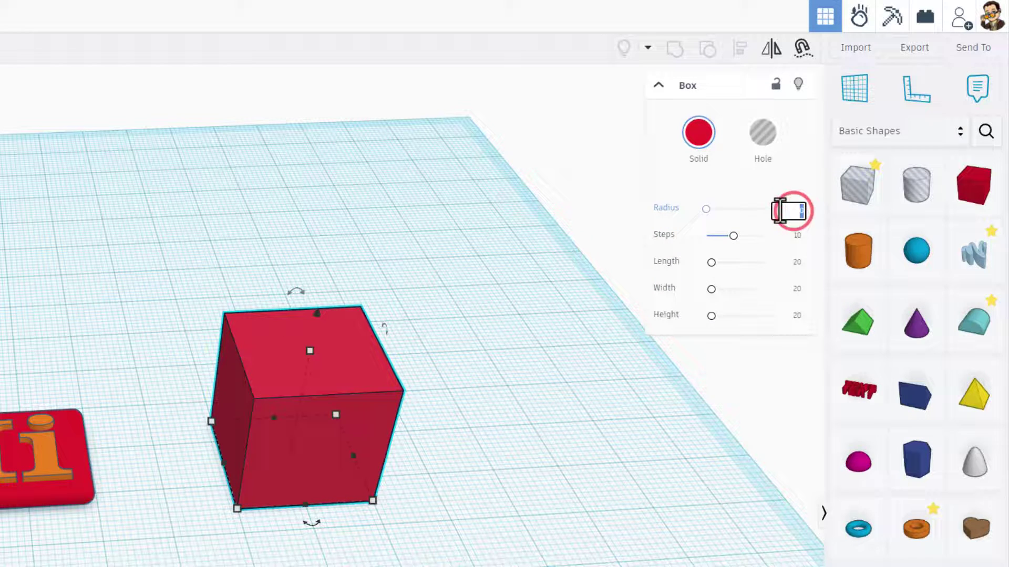
text(5)
key(Return)
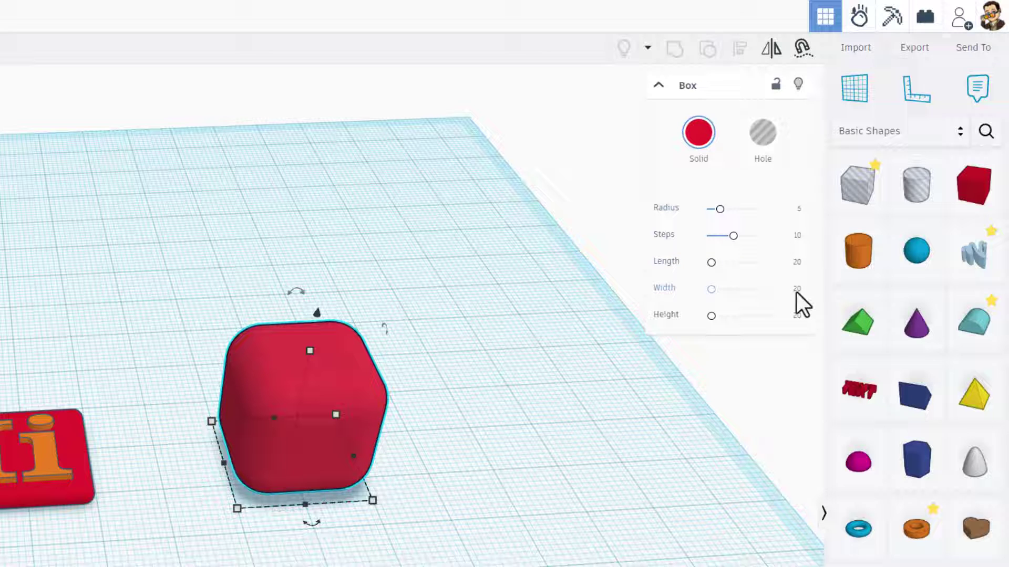
click(795, 290)
text(35)
key(Return)
click(794, 318)
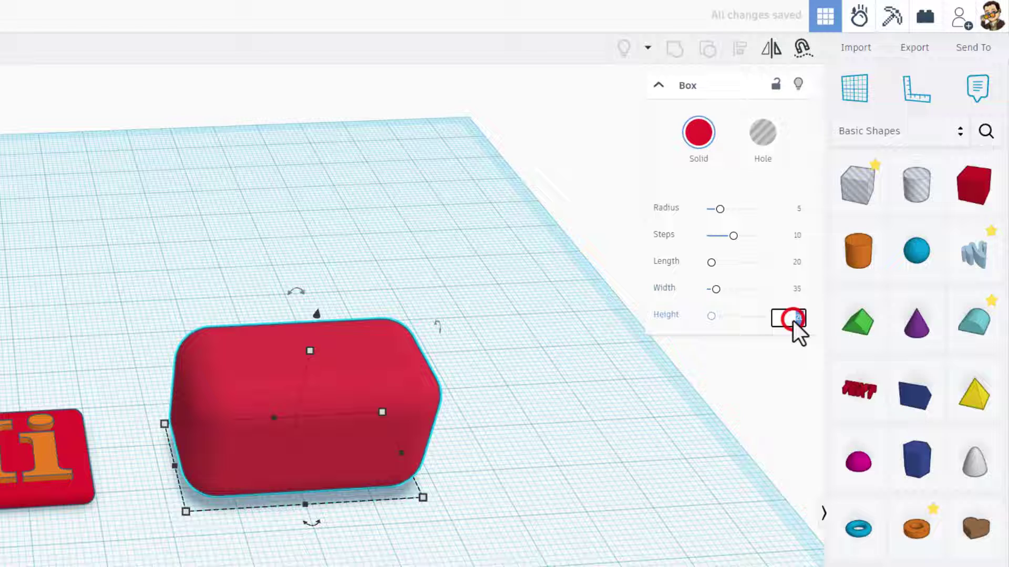
text(3)
key(Return)
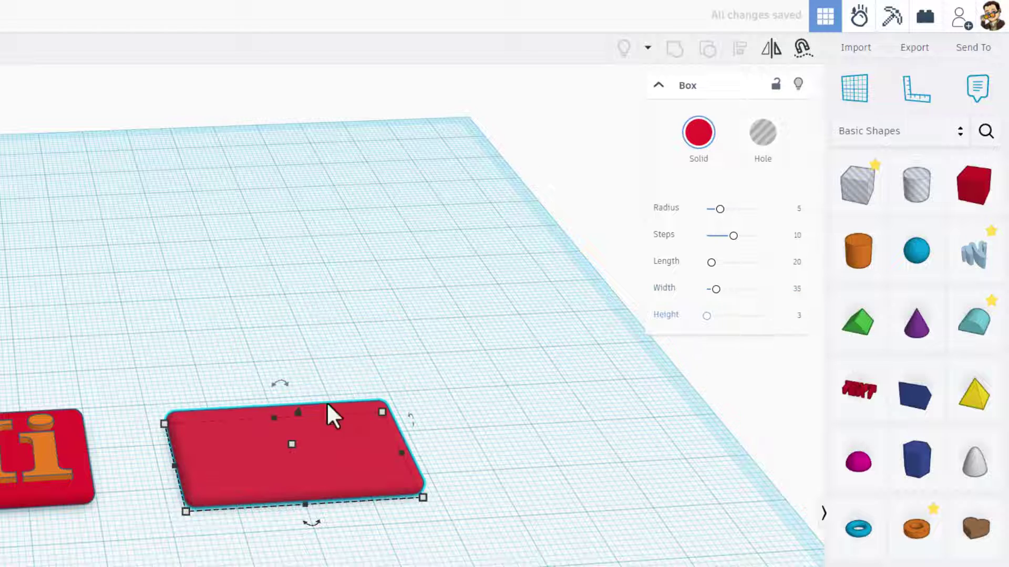
key(Escape)
click(949, 195)
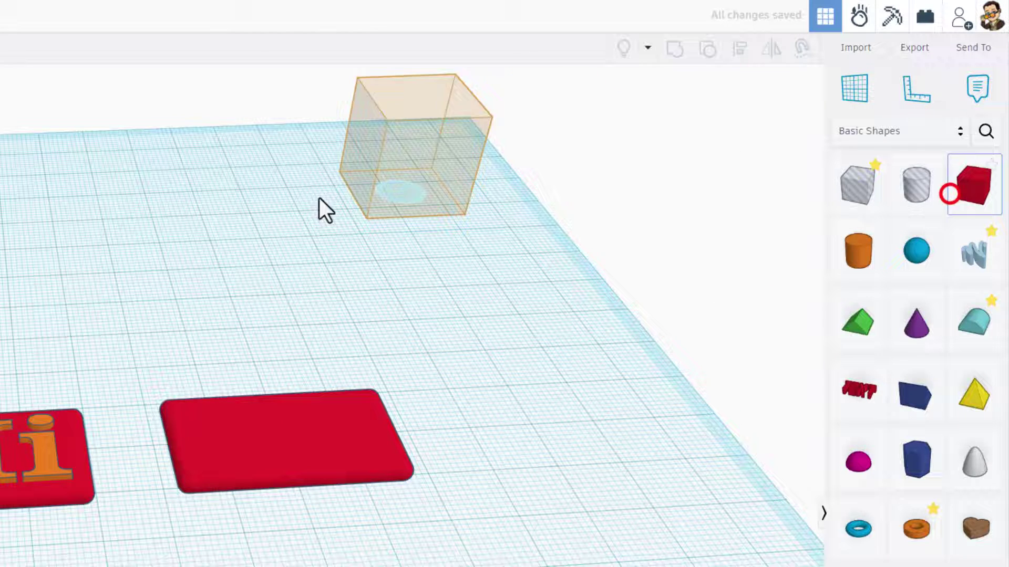
click(279, 285)
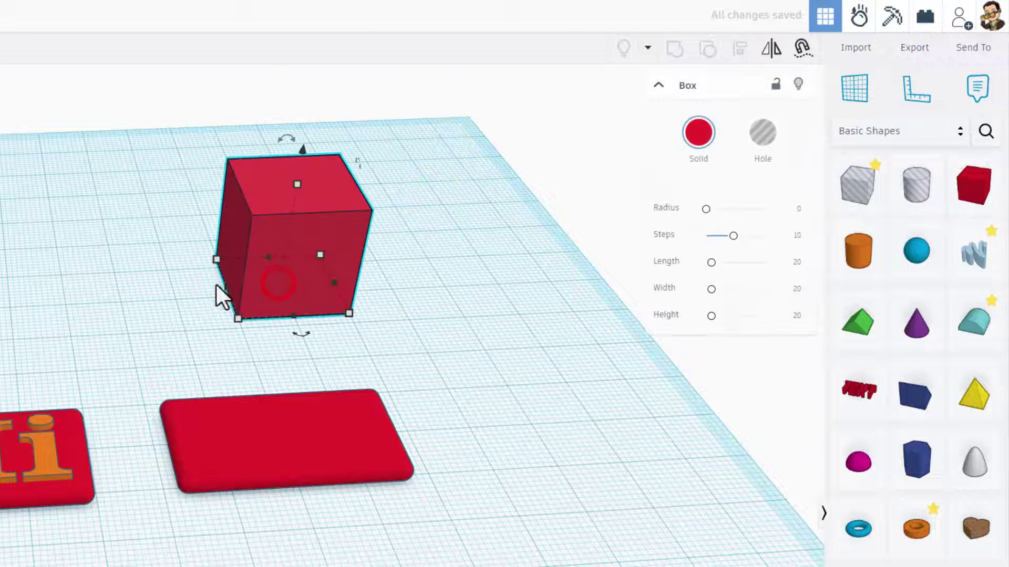
click(794, 209)
text(5)
key(Return)
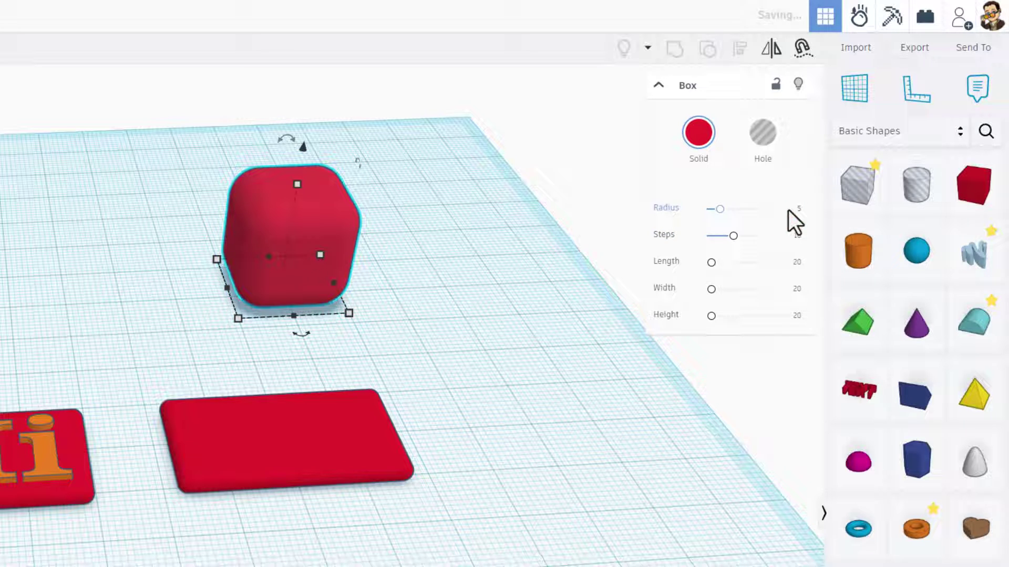
drag(228, 292, 148, 306)
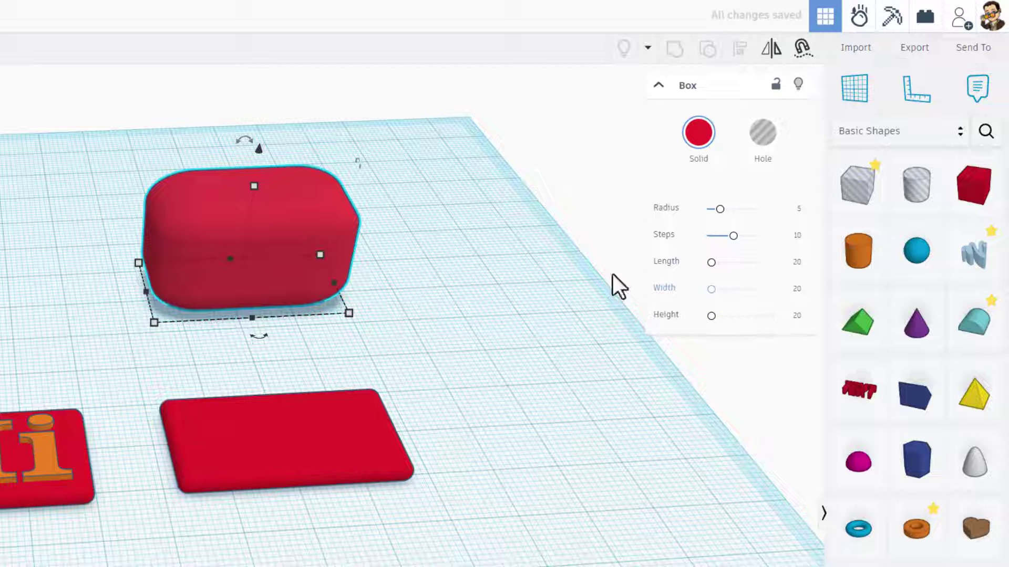
click(304, 279)
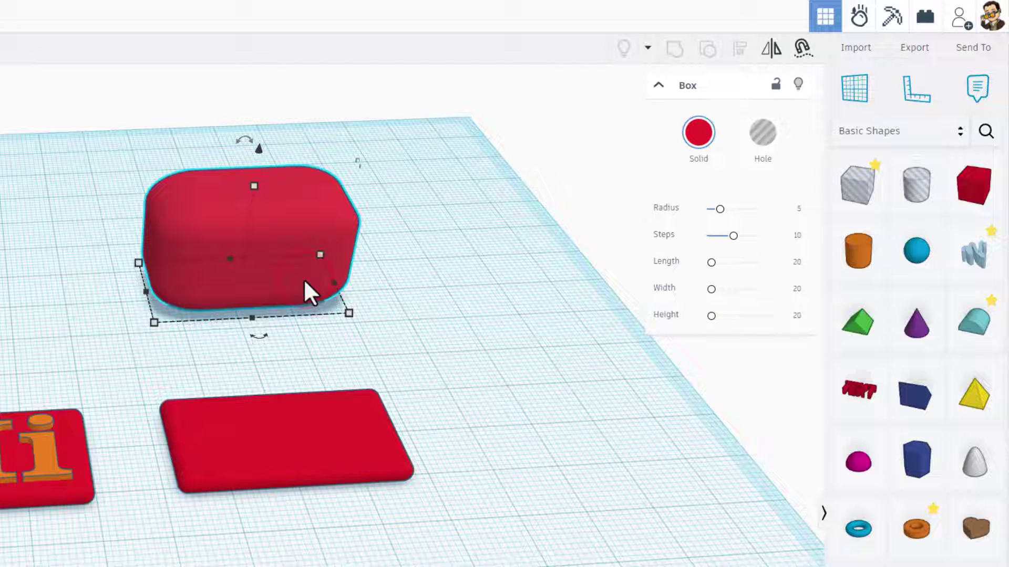
key(Delete)
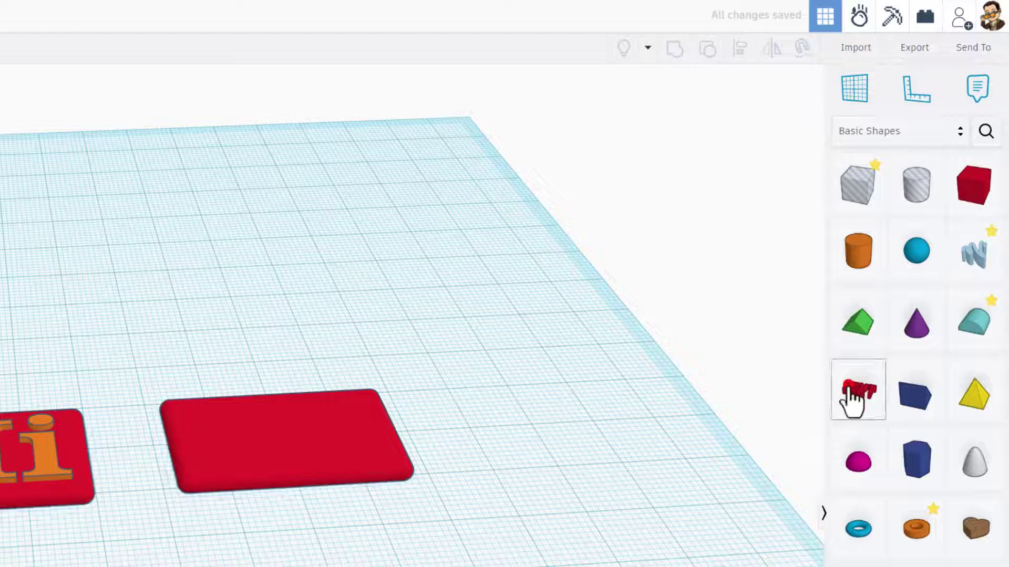
Drop a Text shape reading 'yo' onto the new plate, shrink it and position it there.
drag(852, 397, 298, 433)
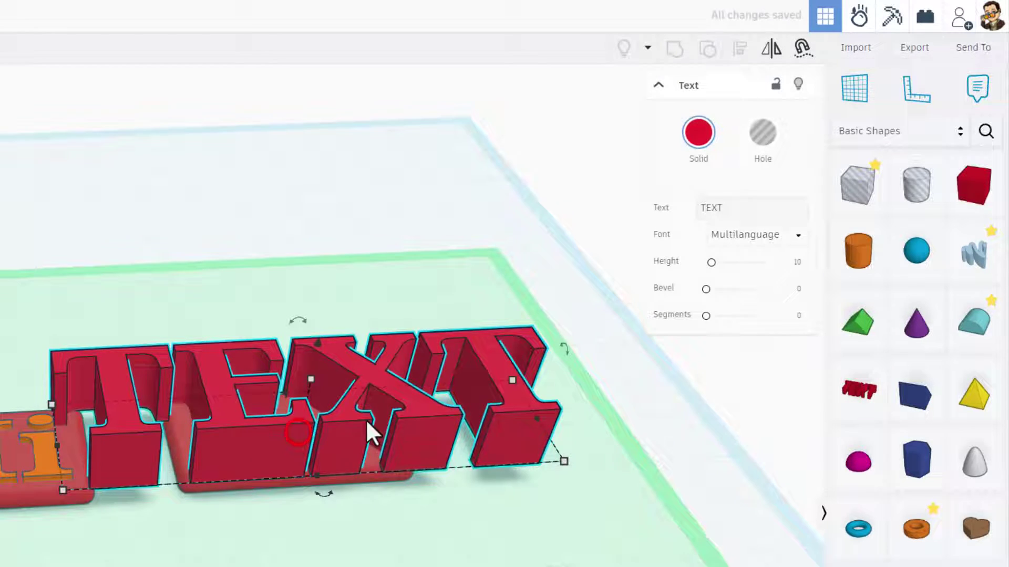
click(732, 208)
double_click(725, 206)
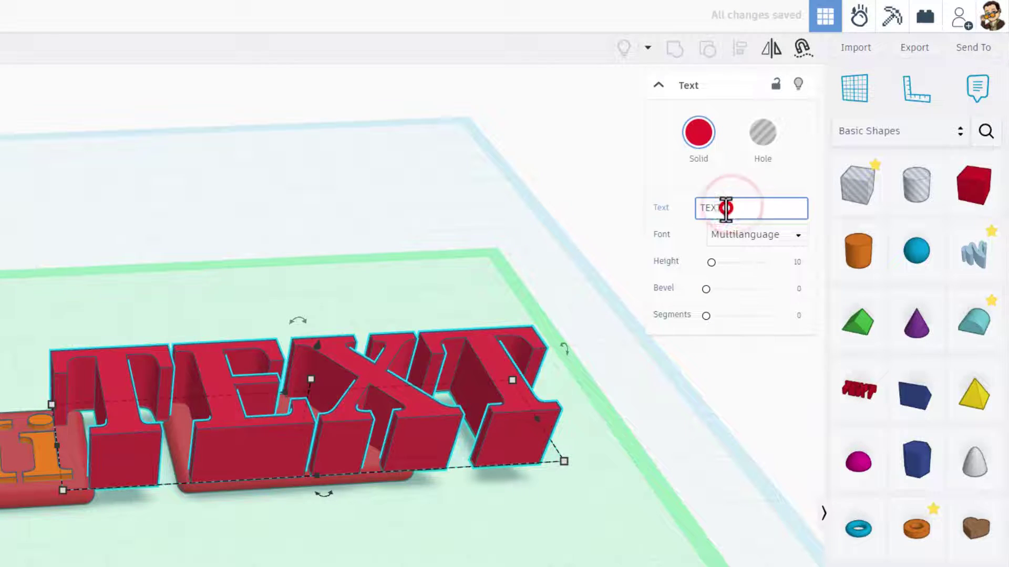
text(yo)
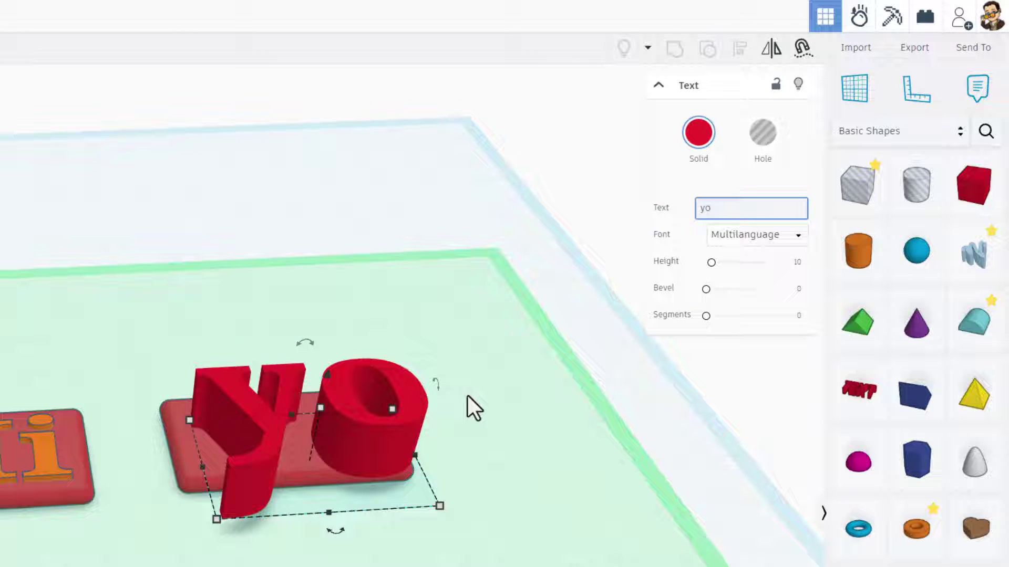
drag(439, 509, 303, 458)
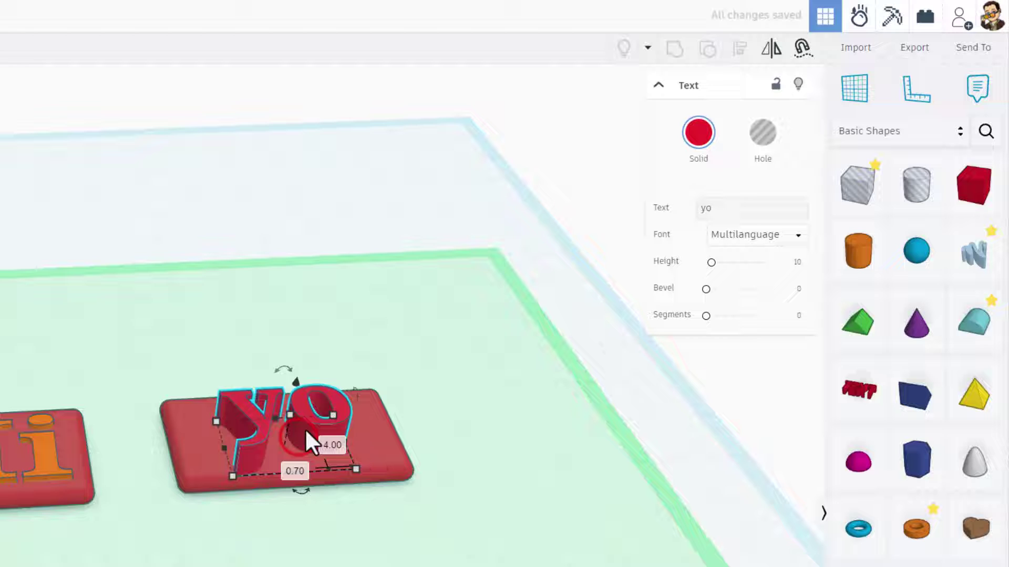
mouse_move(291, 420)
mouse_down()
mouse_move(362, 442)
mouse_move(359, 428)
mouse_up()
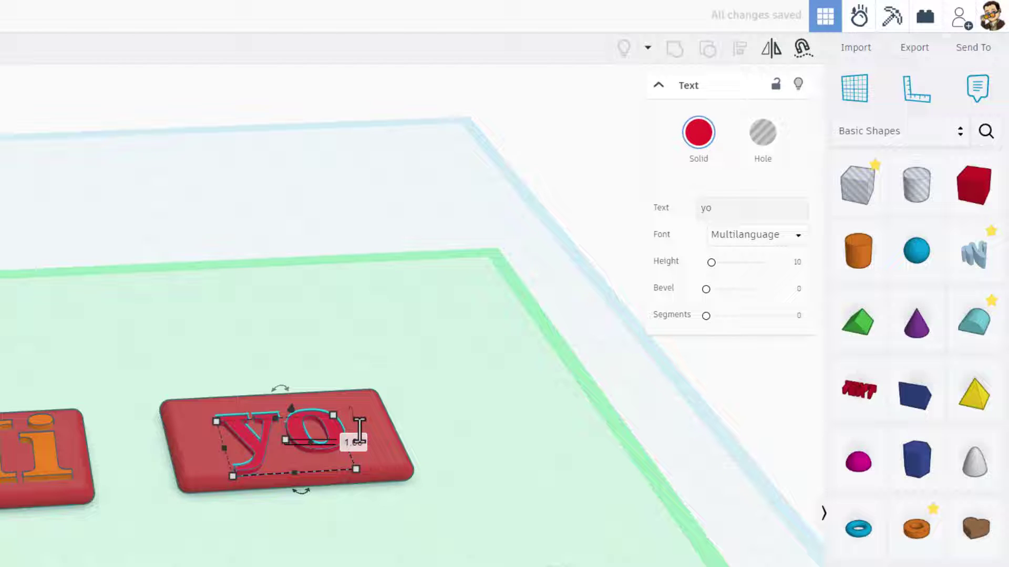
Keep the Multilanguage font, search shapes for 'te', and fine-tune the yo text's position.
click(781, 230)
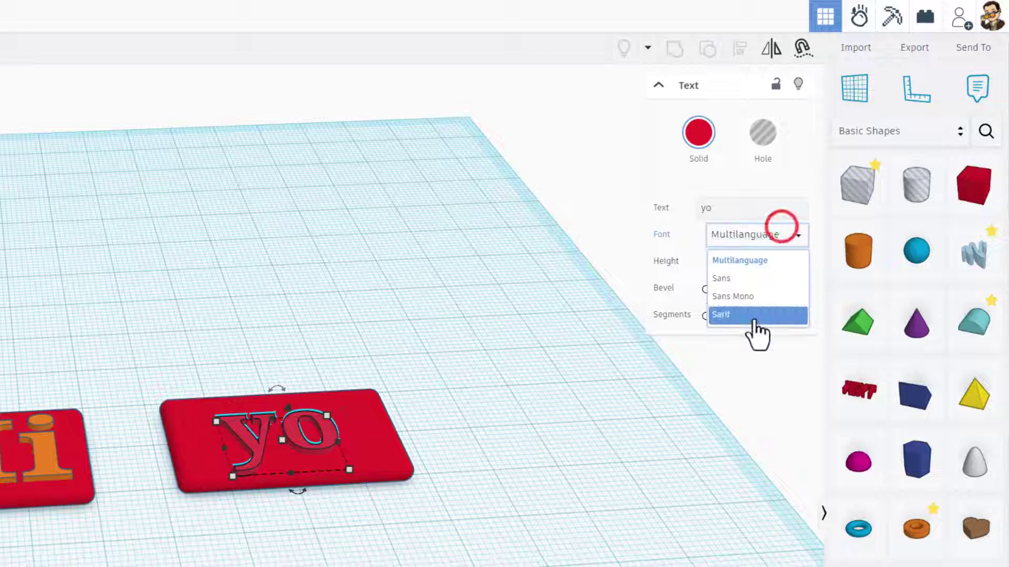
click(733, 177)
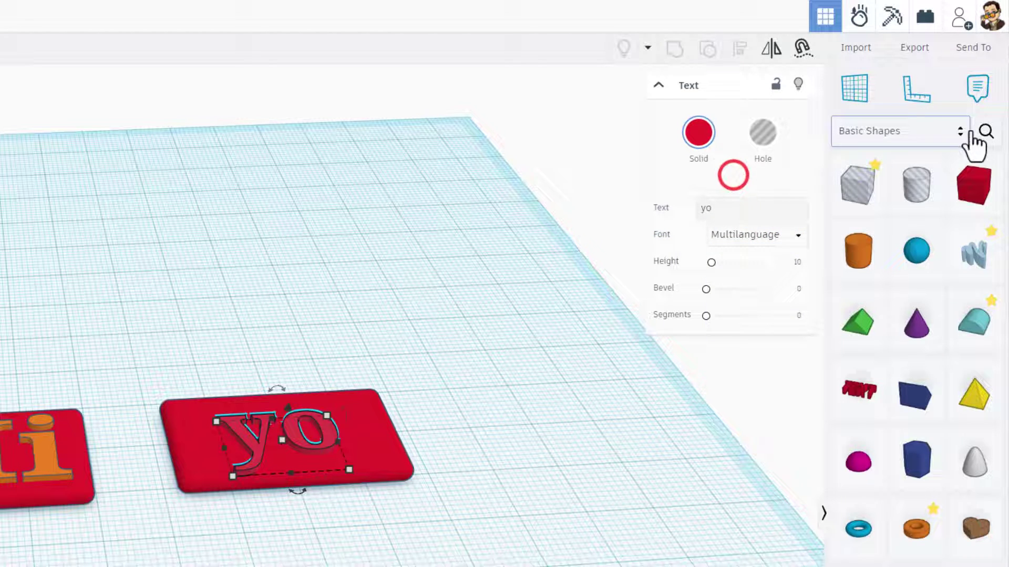
click(985, 133)
click(900, 80)
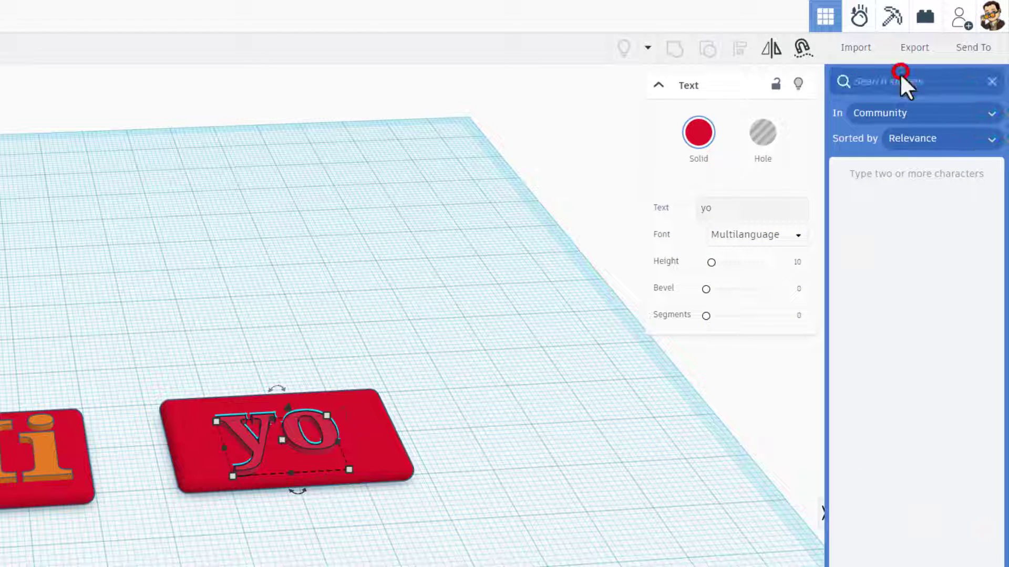
text(text)
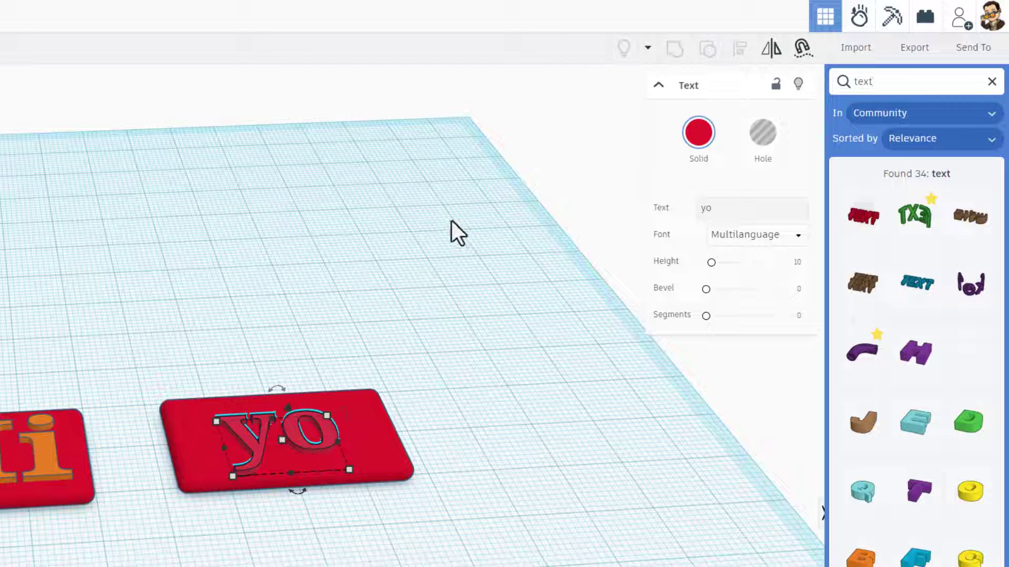
drag(327, 441, 332, 447)
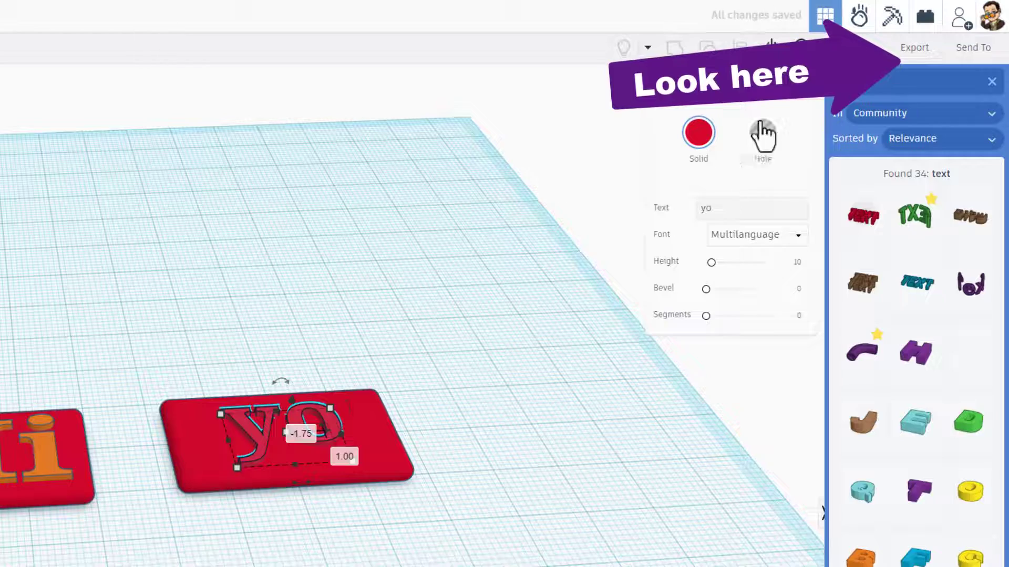
click(279, 283)
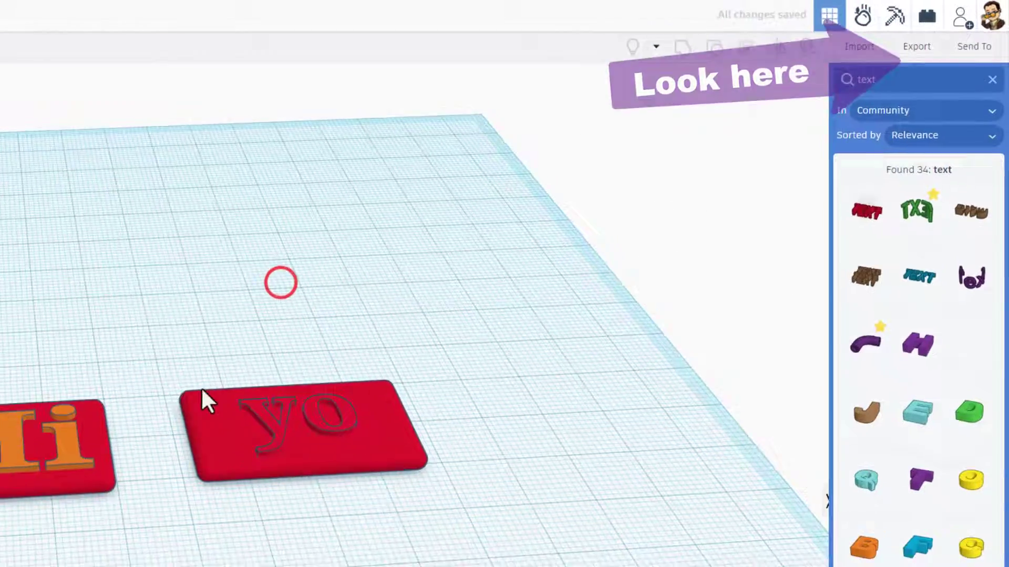
Lower the Hi text into its plate with Ctrl+Down so it sits nearly flush.
click(225, 383)
scroll(153, 422, up, 2)
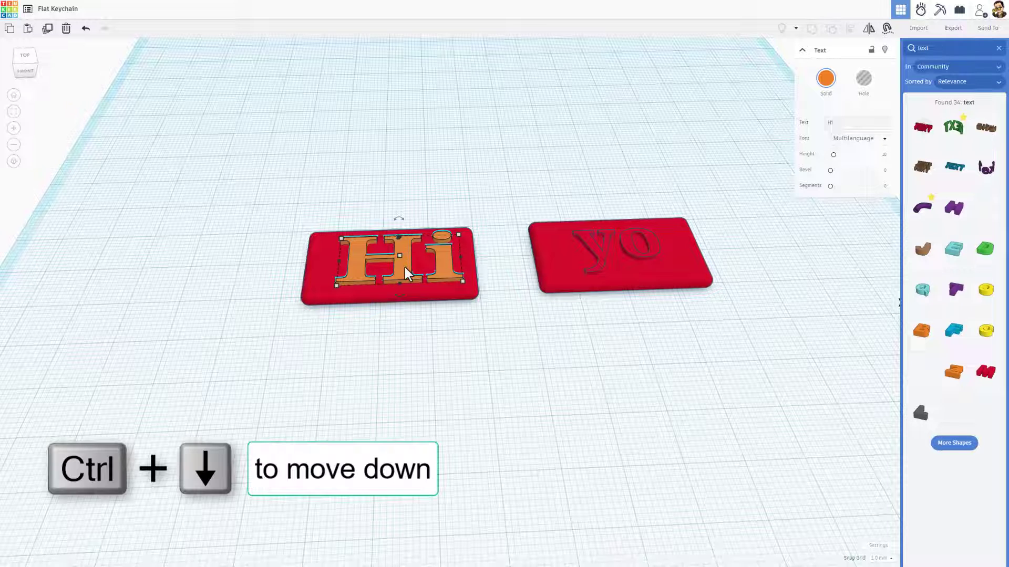
key(ctrl+Down)
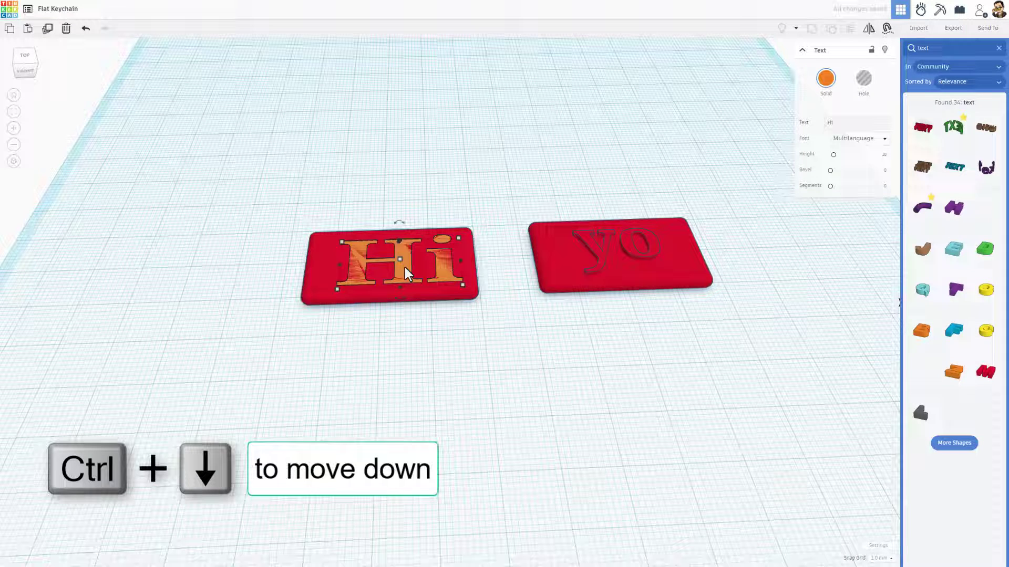
Add a hole cylinder with 64 sides and shrink it to a small size.
click(1000, 48)
drag(953, 107, 252, 220)
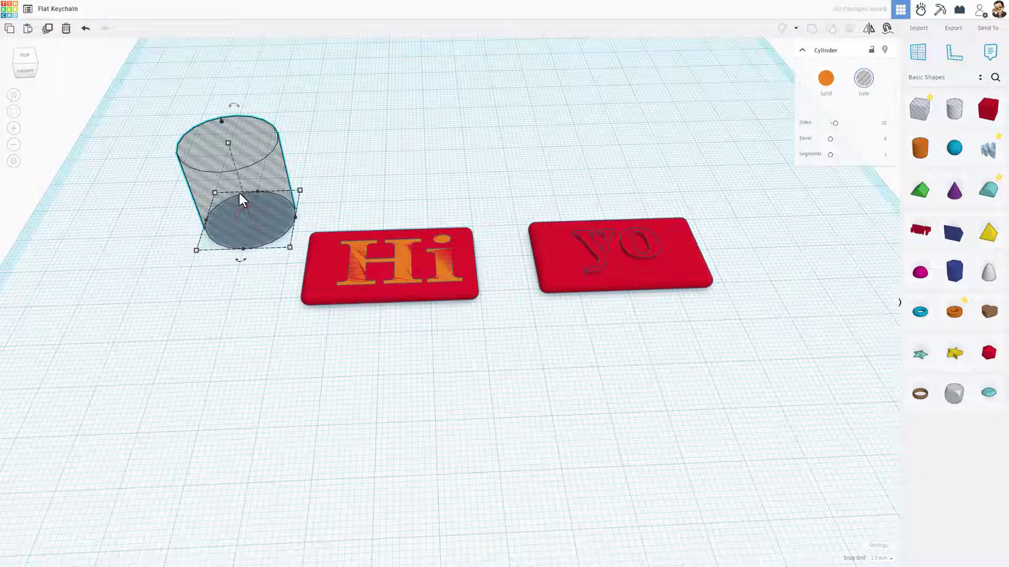
drag(834, 123, 865, 123)
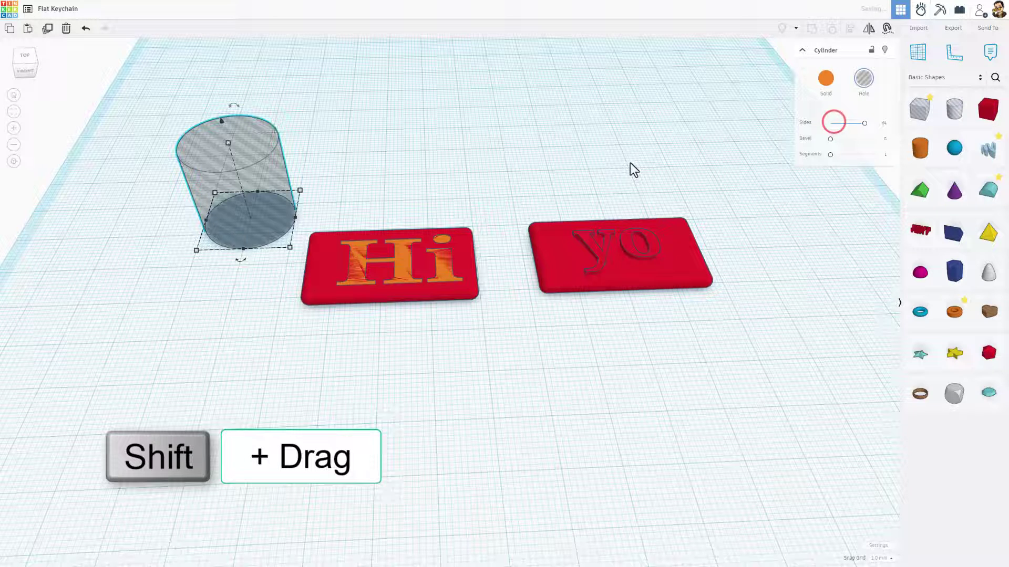
shift+drag(210, 196, 185, 228)
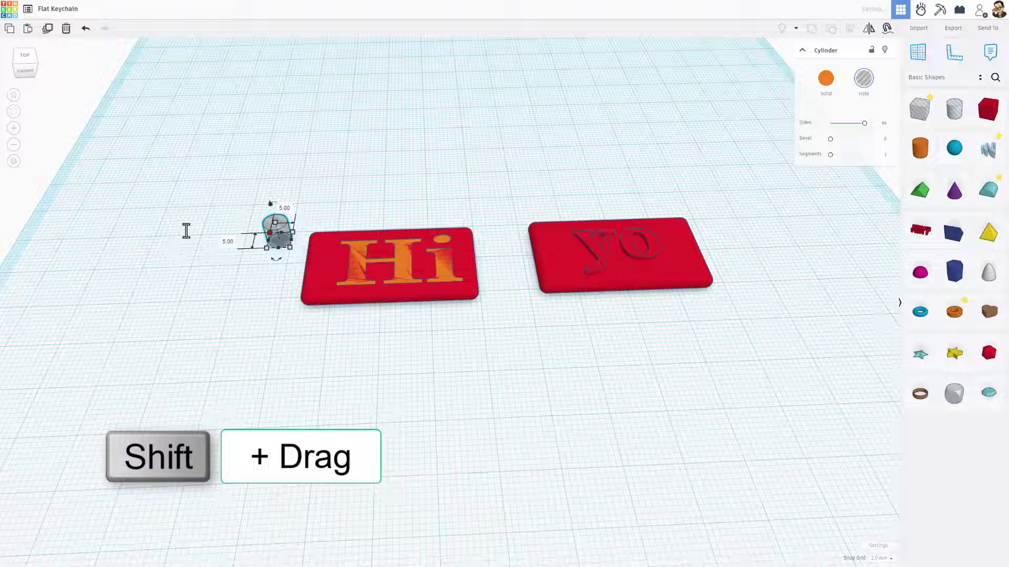
drag(221, 201, 323, 318)
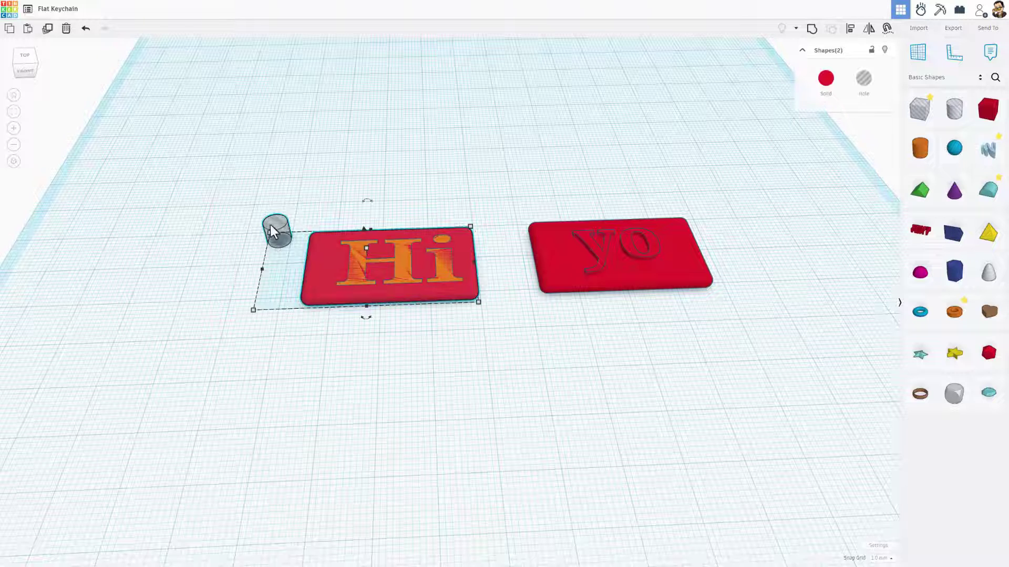
Align the hole cylinder to the Hi plate's left edge and nudge it into the corner.
key(l)
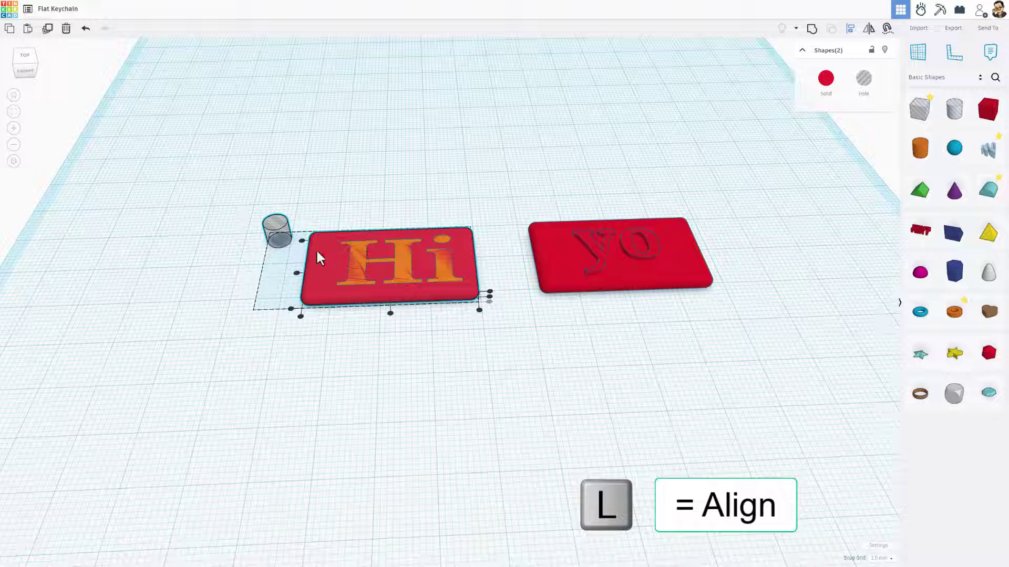
click(300, 316)
click(358, 200)
click(325, 231)
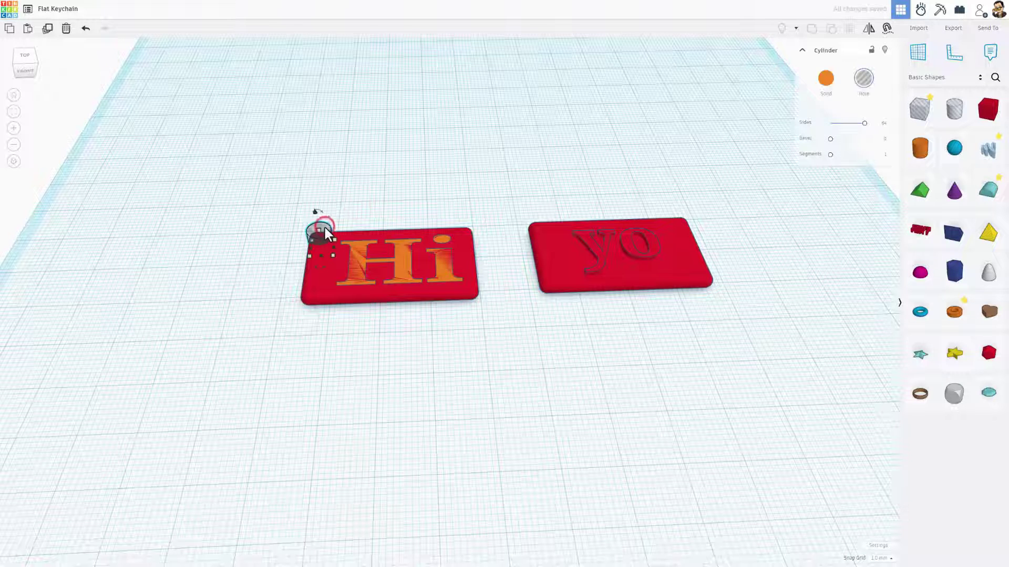
key(Right)
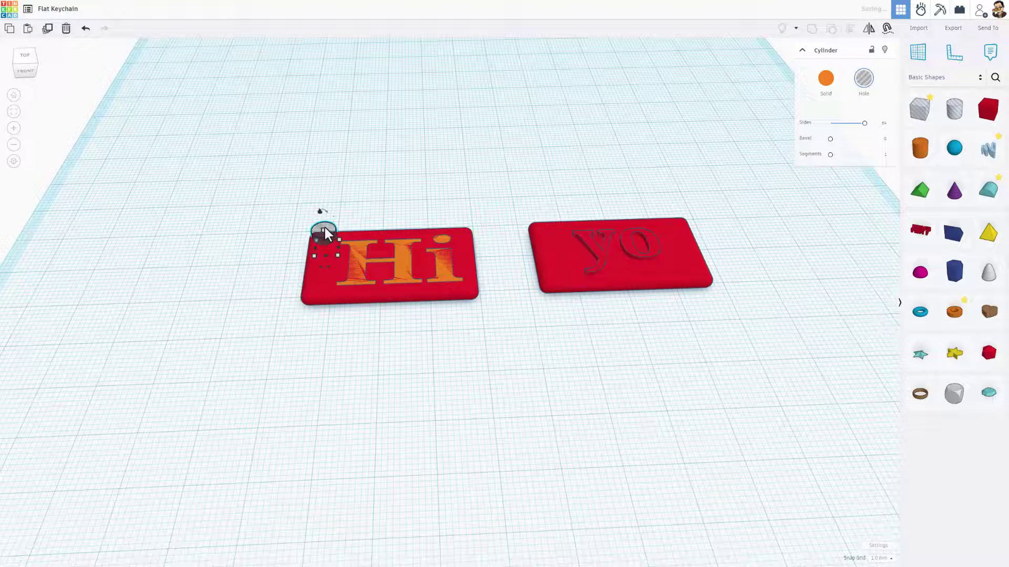
key(Down)
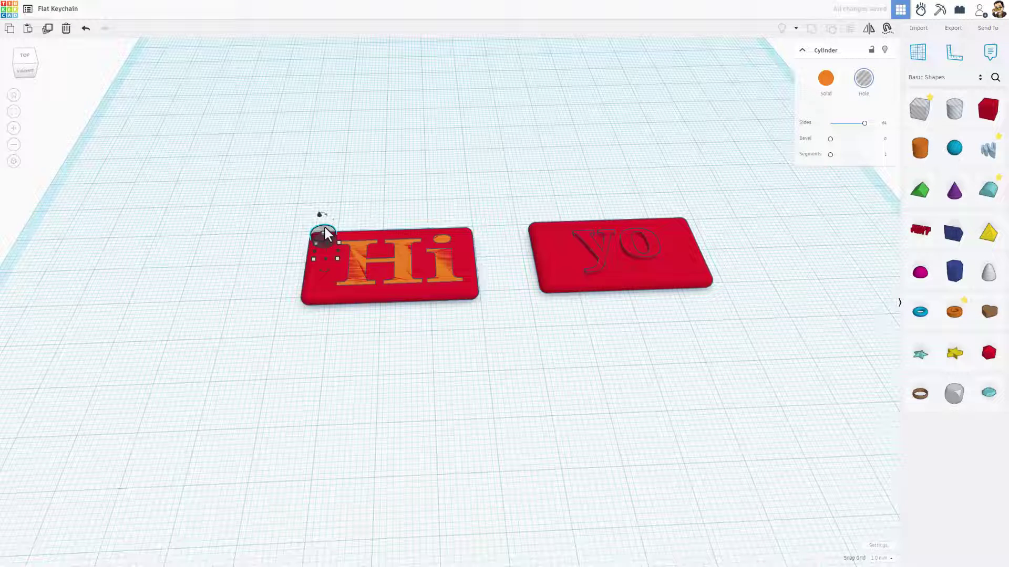
Set the snap grid to 0.5 mm and nudge the cylinder slightly right.
click(881, 558)
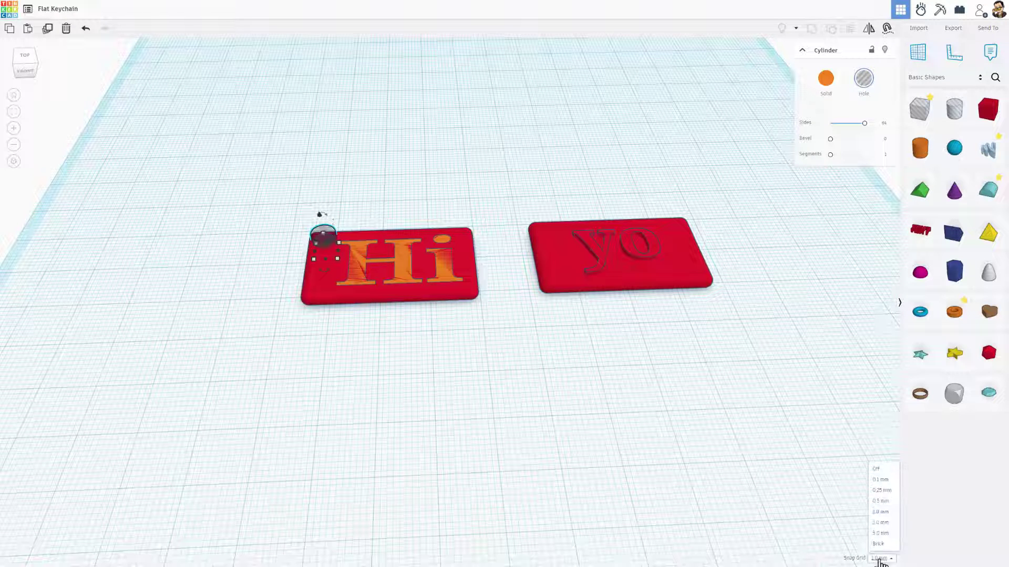
click(881, 500)
key(Right)
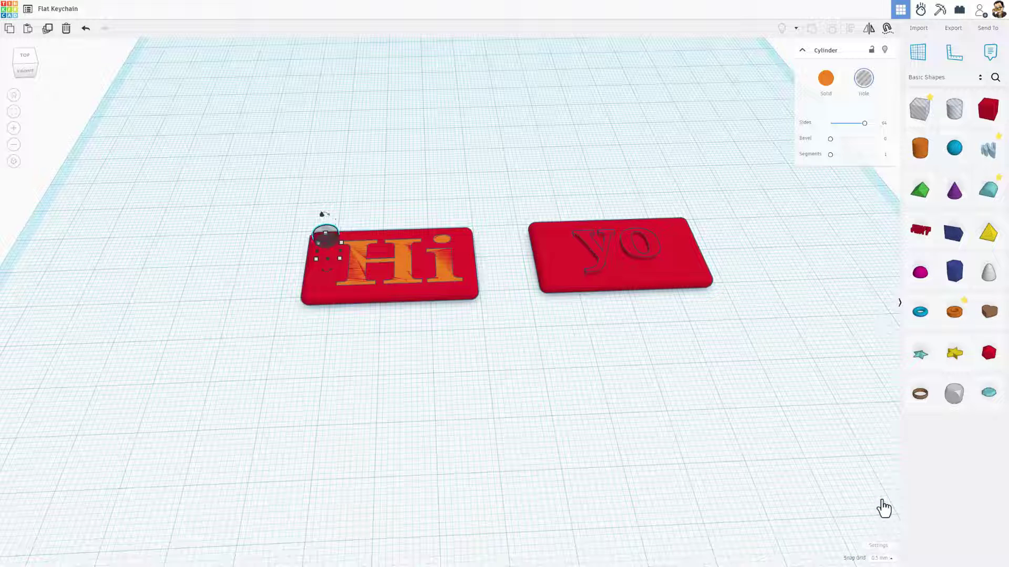
click(380, 358)
scroll(343, 297, up, 2)
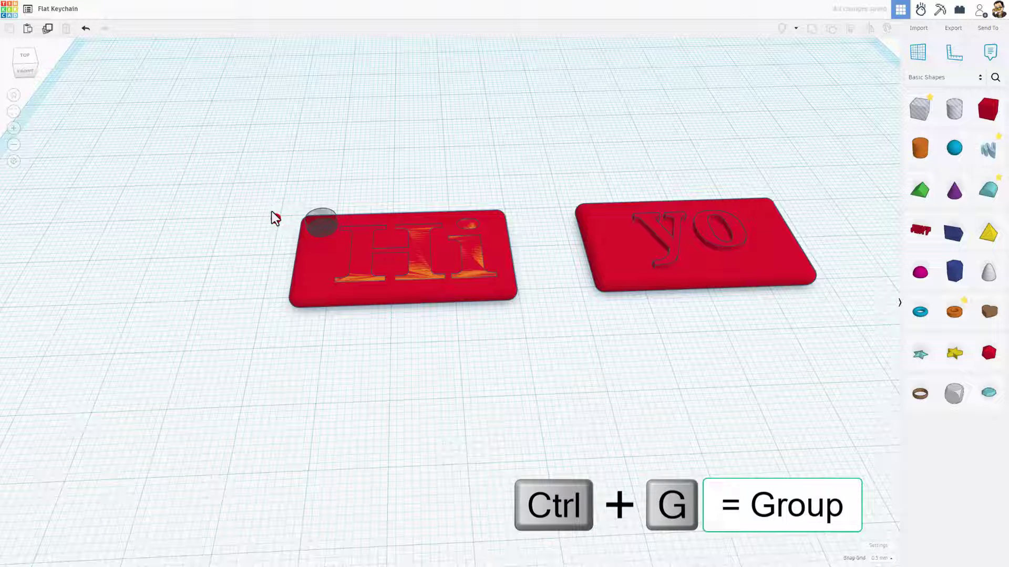
Group the Hi plate with the hole cylinder and export the grouped keychain as an STL.
drag(304, 244, 320, 244)
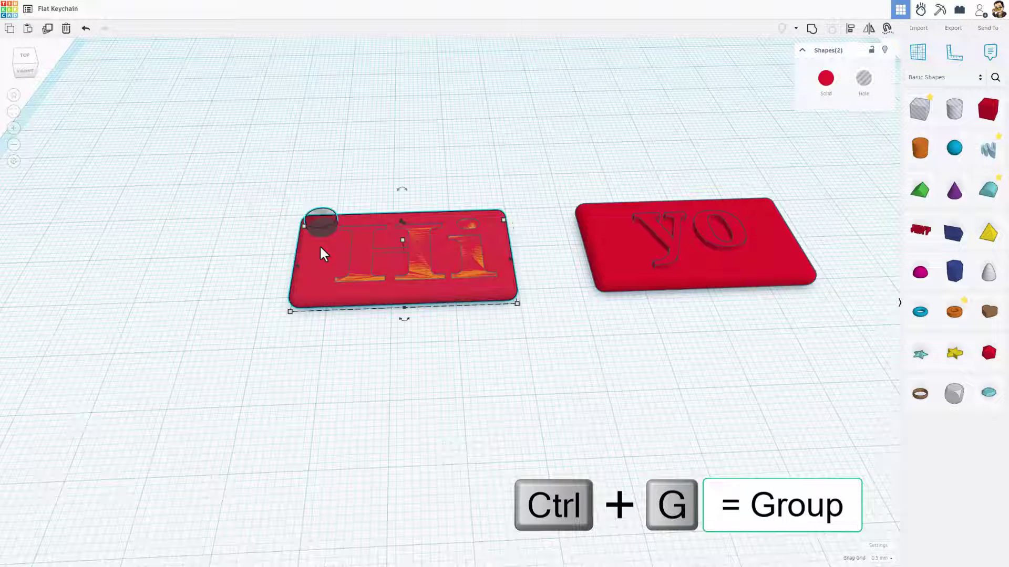
key(ctrl+g)
scroll(389, 318, down, 2)
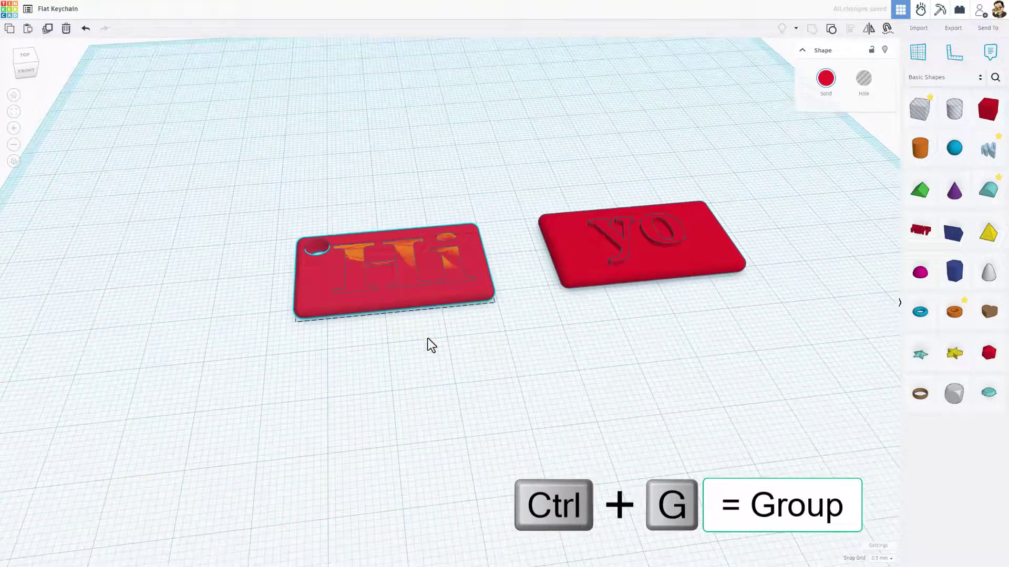
click(333, 284)
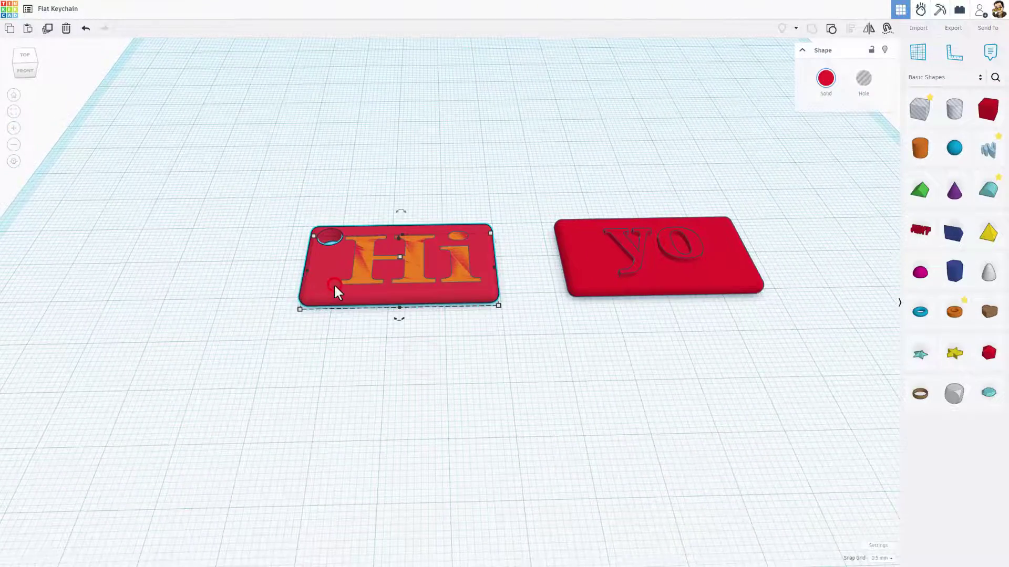
click(953, 28)
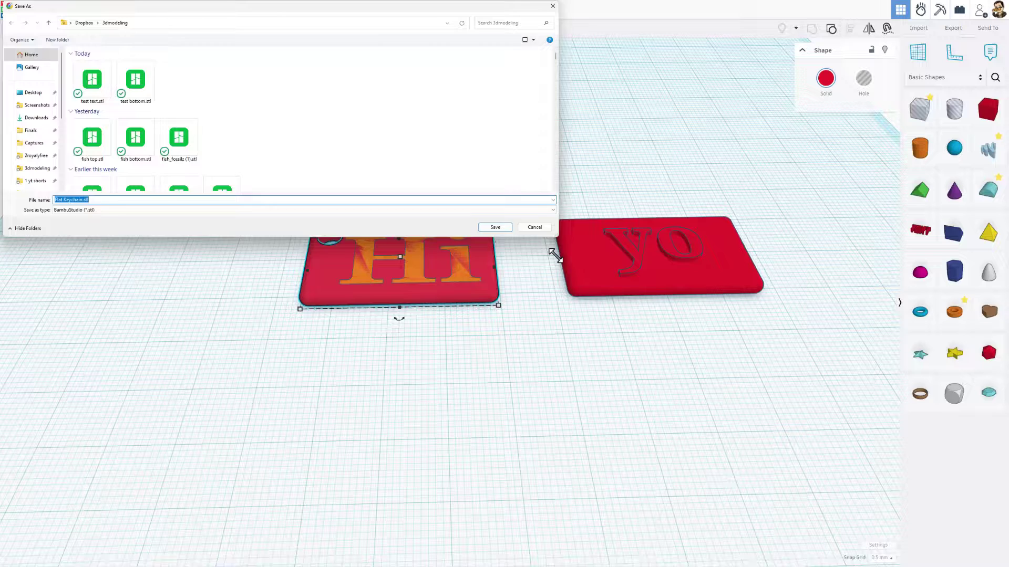
drag(554, 255, 549, 253)
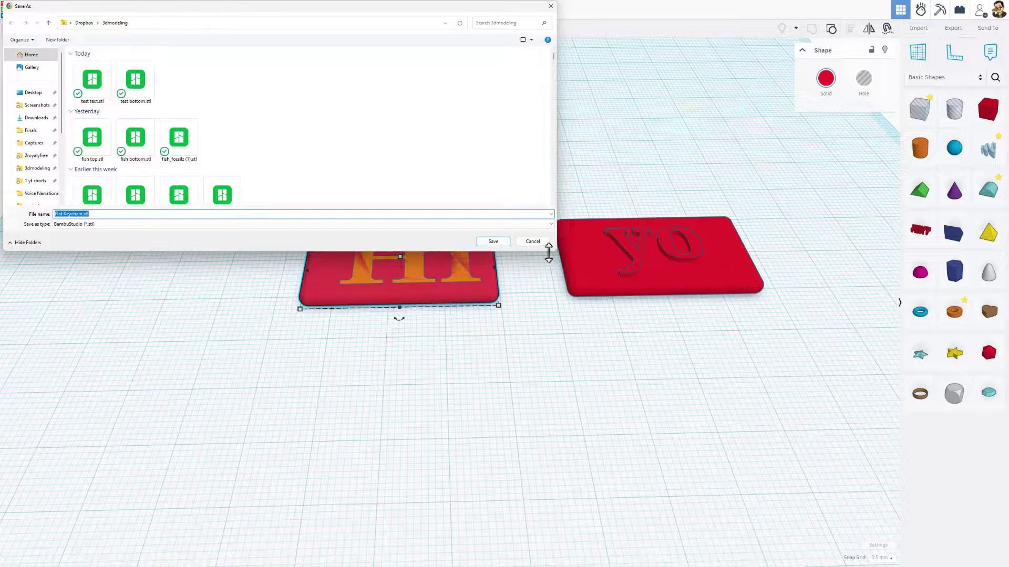
click(77, 215)
key(Right)
key(Right)
key(Right)
key(Return)
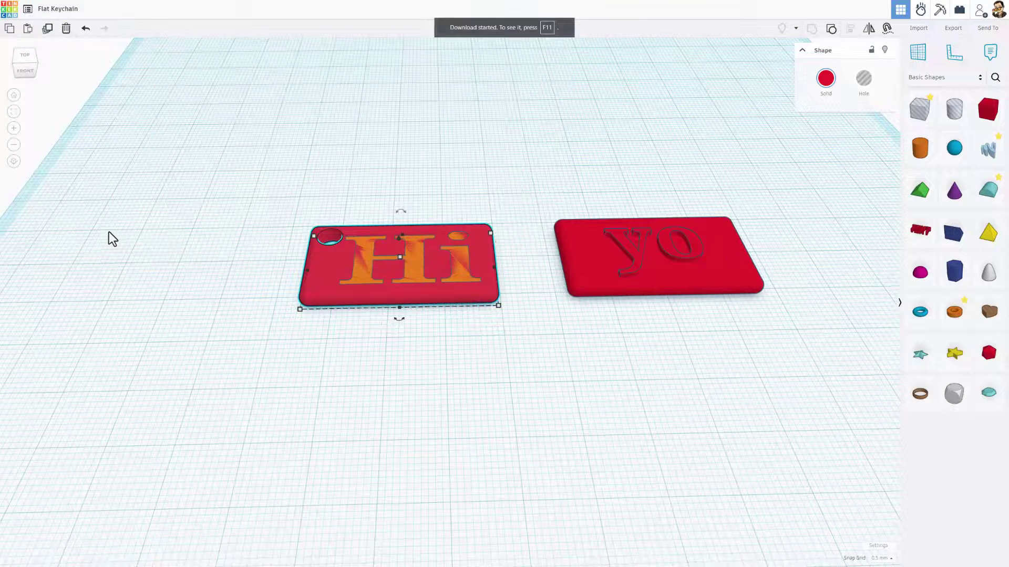
Export the Hi text alone as the STL 'Flat Keychain textstl'.
click(363, 284)
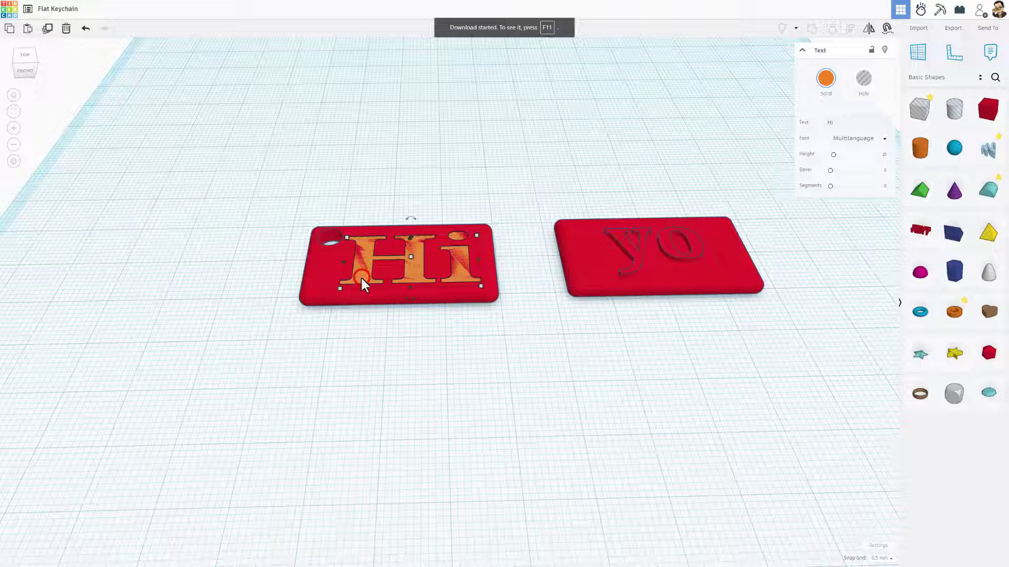
click(951, 26)
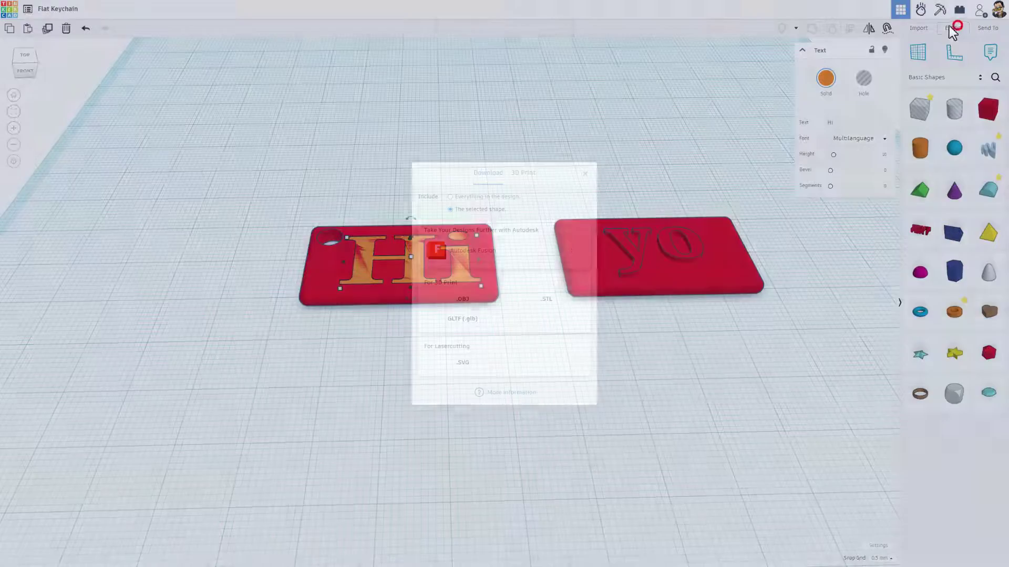
click(531, 305)
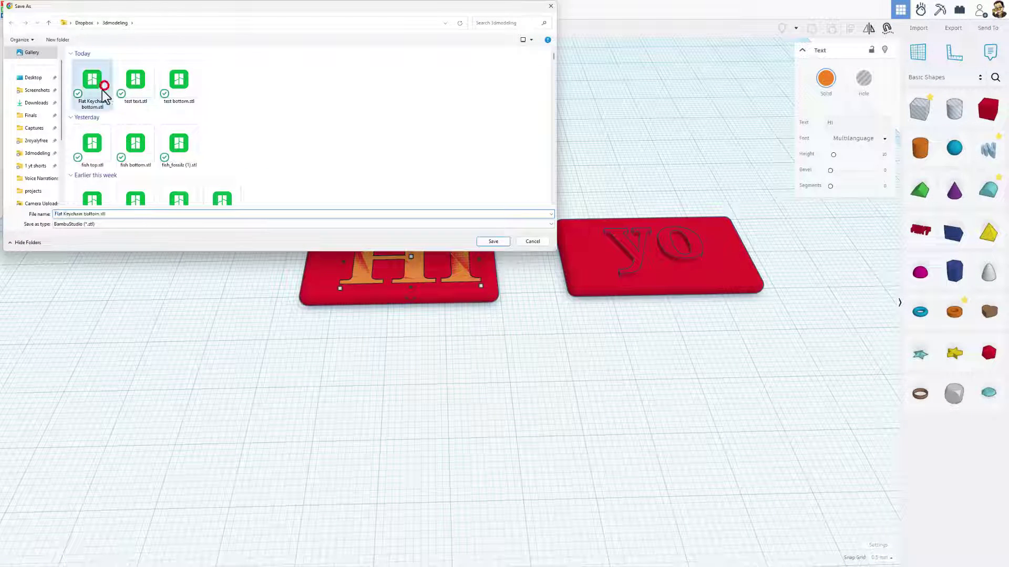
click(84, 214)
click(85, 214)
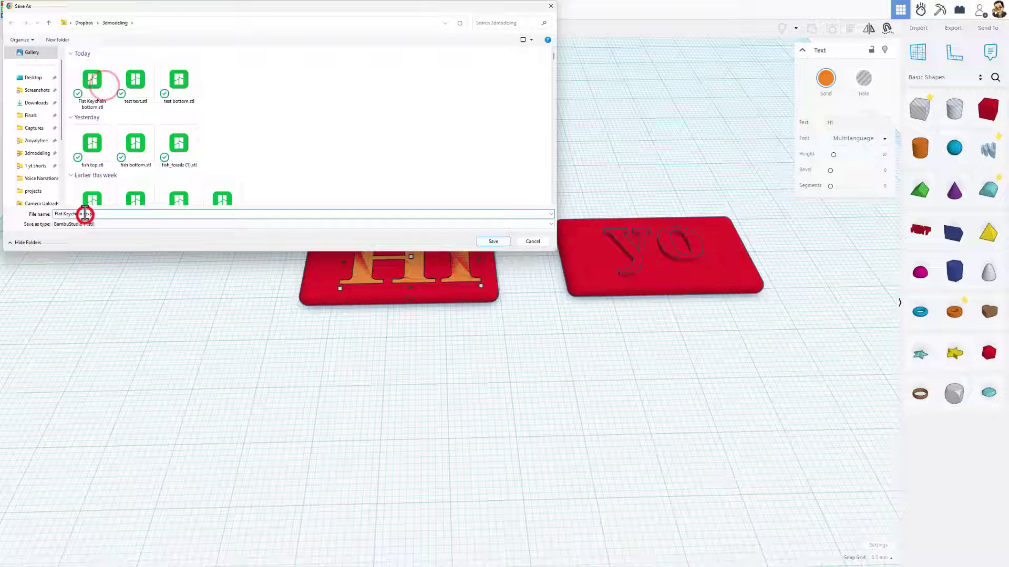
click(492, 241)
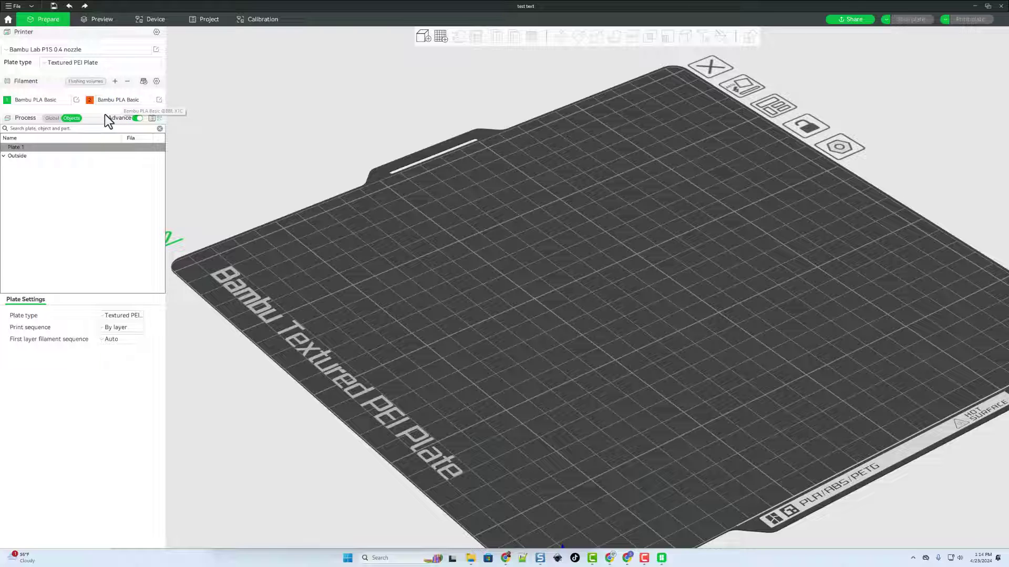
Load Flat Keychain textstl.stl and Flat Keychain bottom.stl as one multi-part object.
click(421, 36)
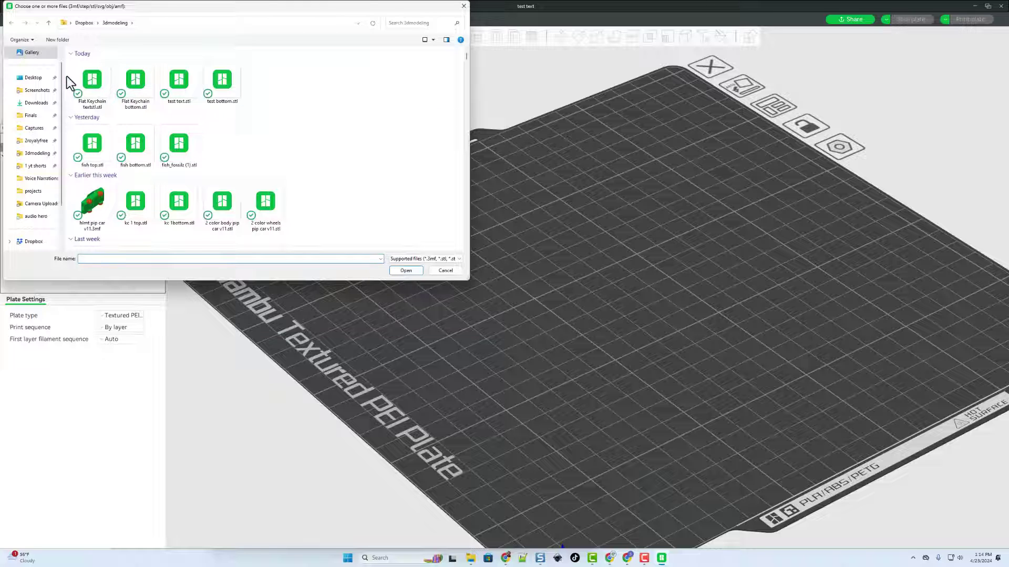
drag(67, 77, 142, 107)
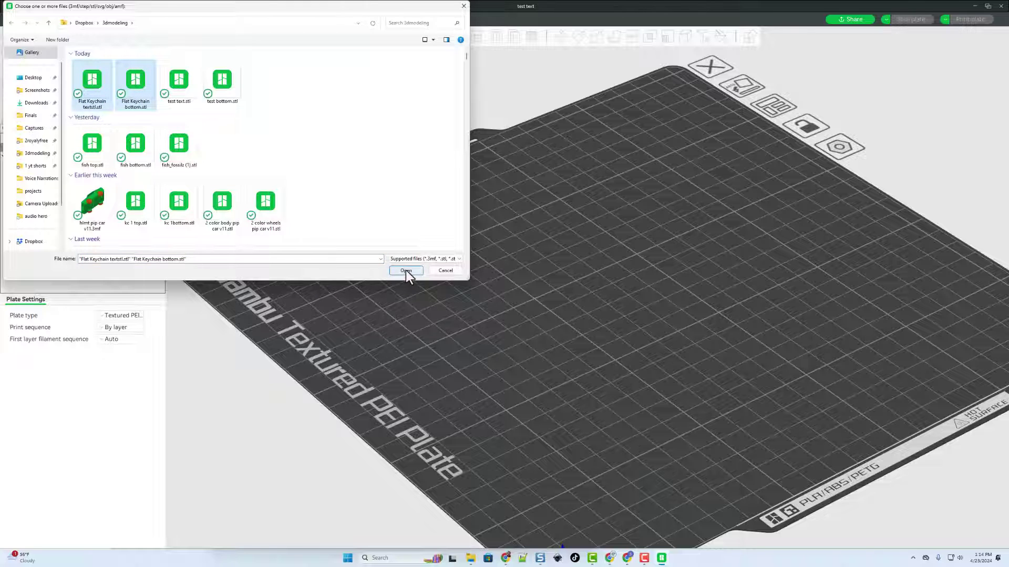
click(405, 270)
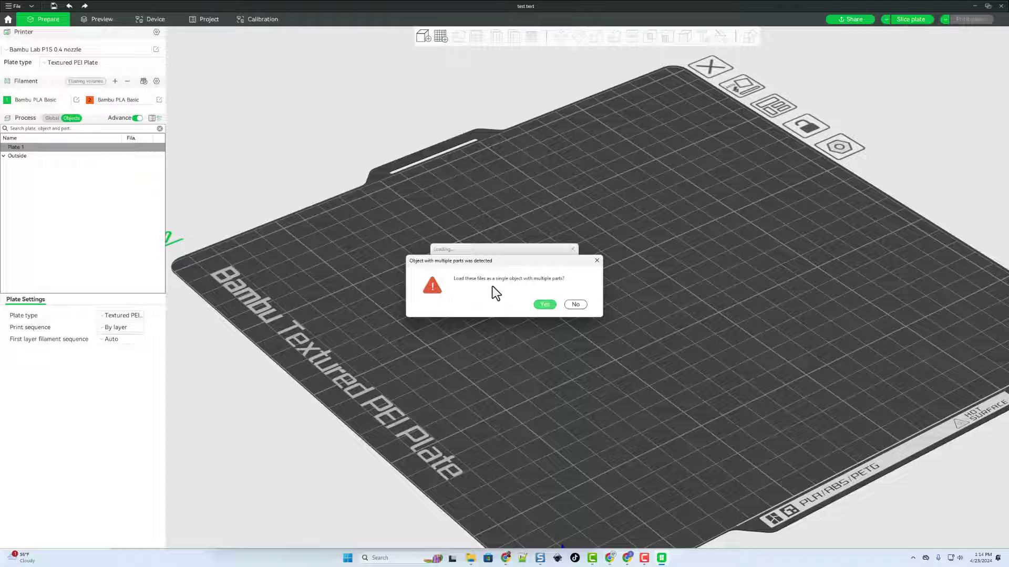
click(544, 305)
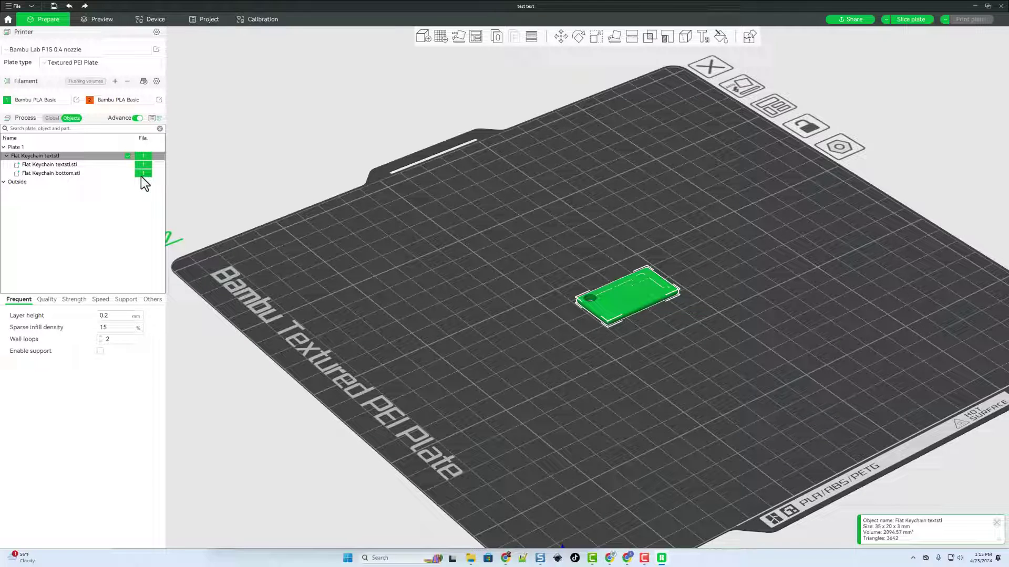
Fill-paint the Hi letter areas with orange filament 2, undoing one stray fill.
click(722, 37)
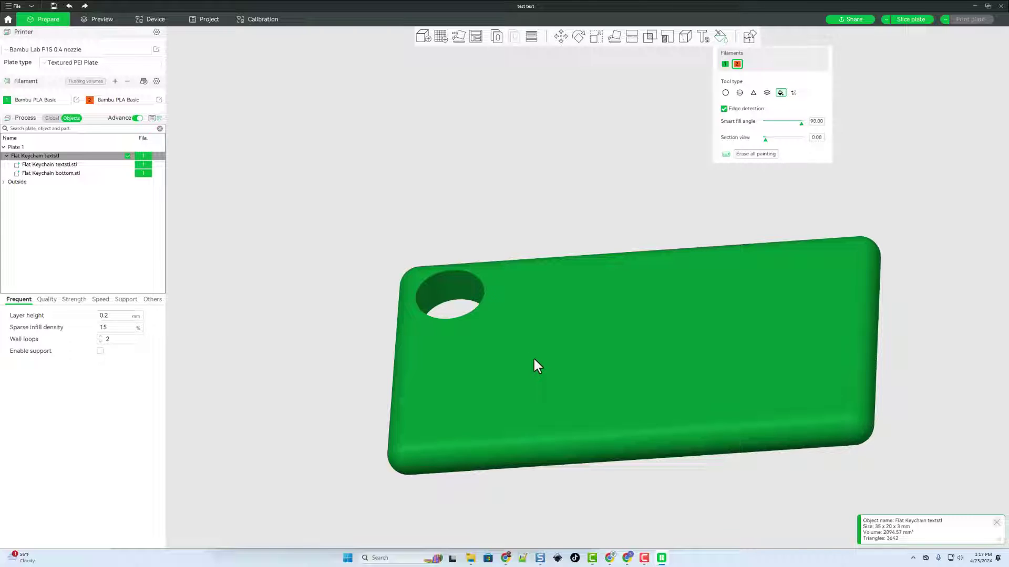
click(533, 360)
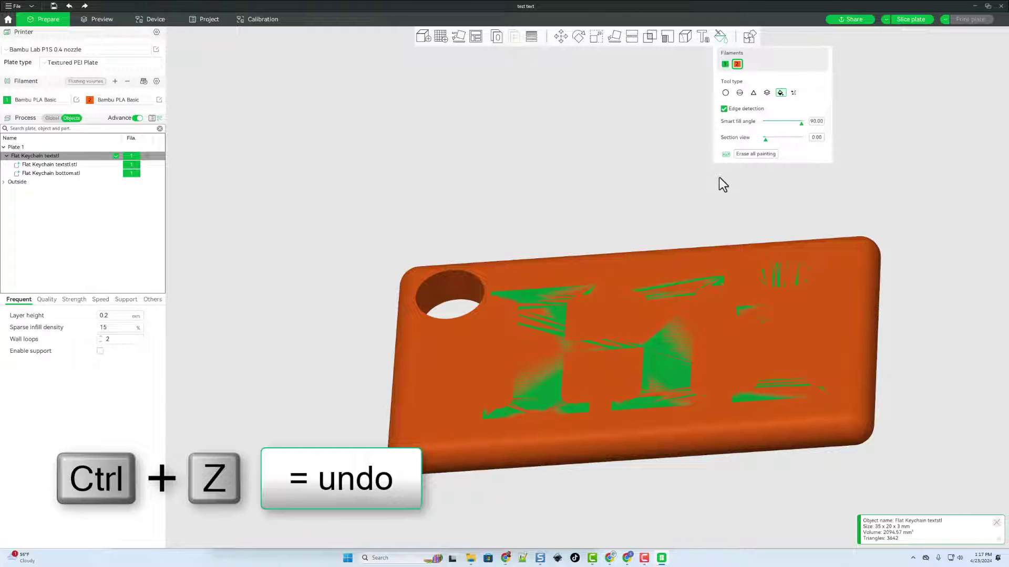
key(ctrl+z)
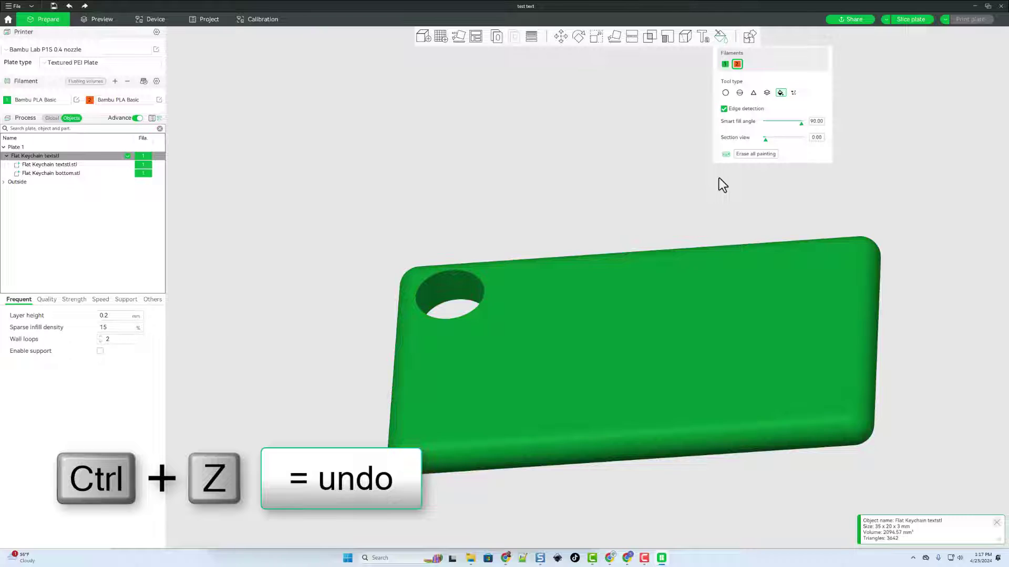
click(541, 331)
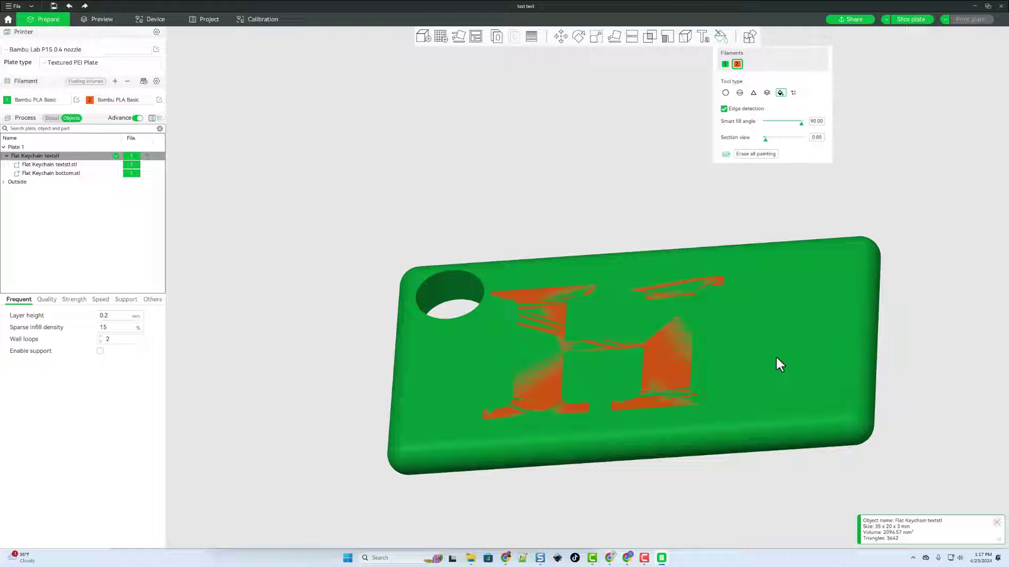
click(784, 273)
Slice the plate, inspect the layer preview, then view the global prime tower settings.
click(902, 21)
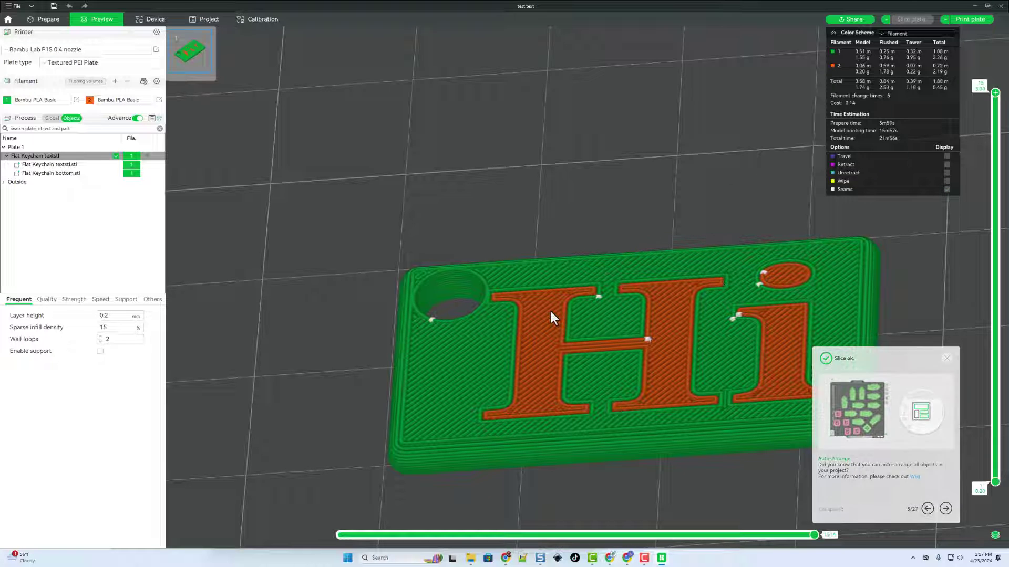
scroll(1004, 175, down, 3)
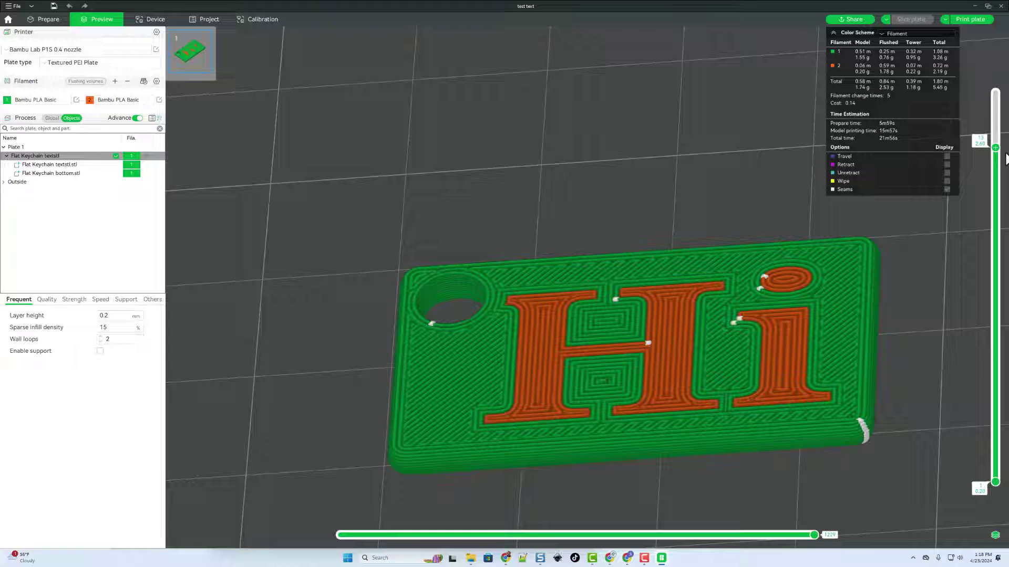
scroll(1005, 197, down, 2)
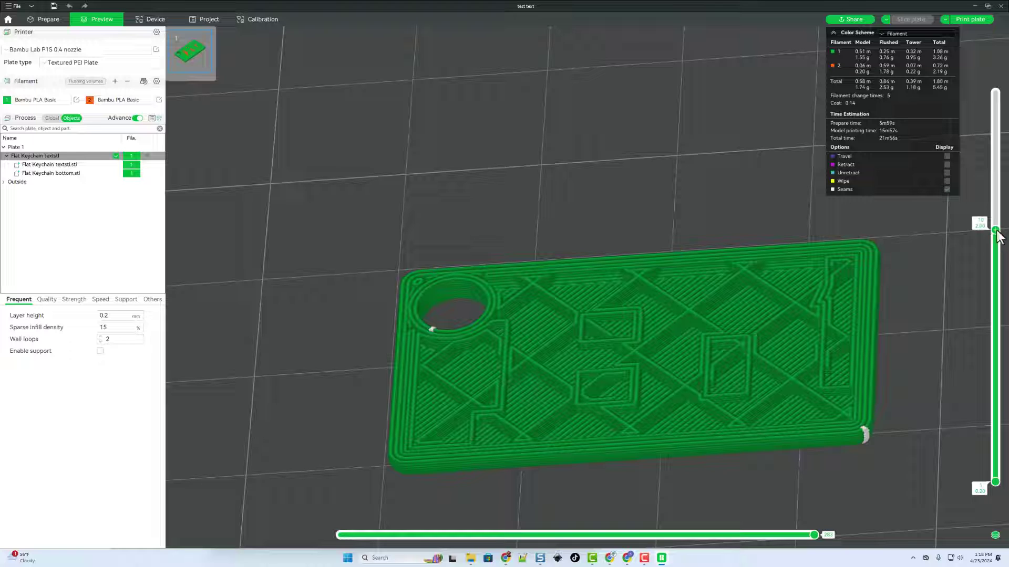
scroll(987, 201, up, 5)
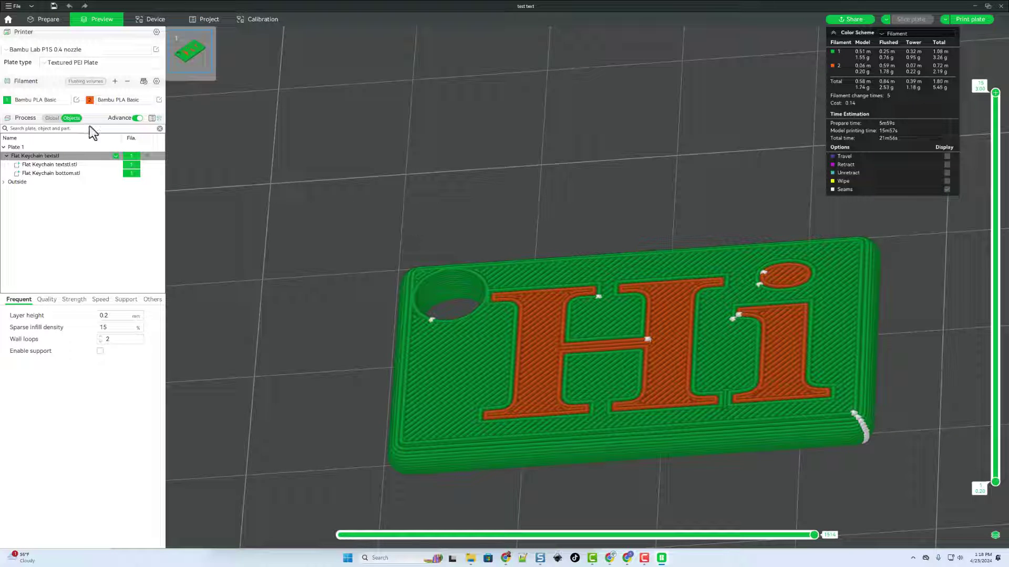
click(52, 118)
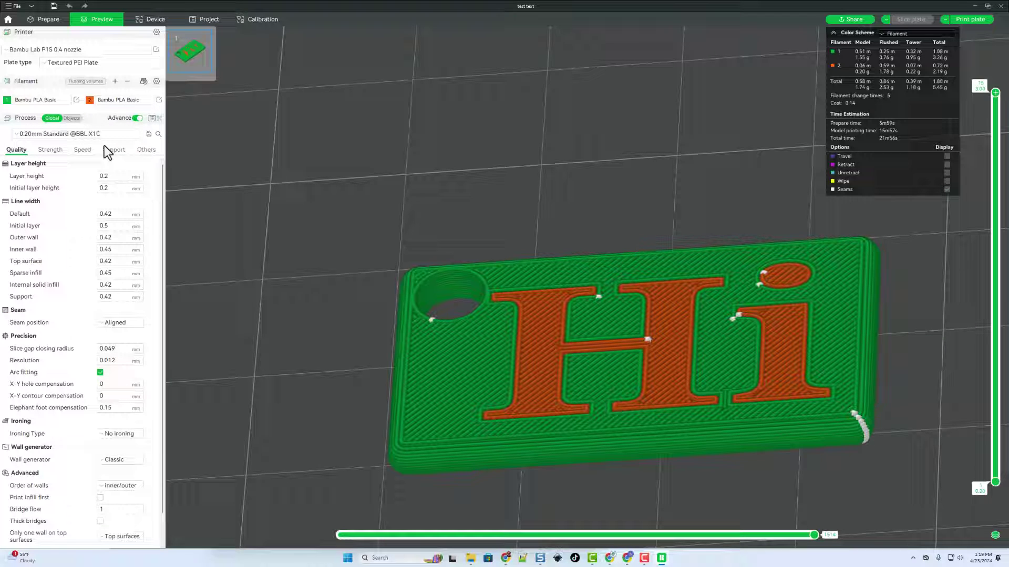
click(147, 151)
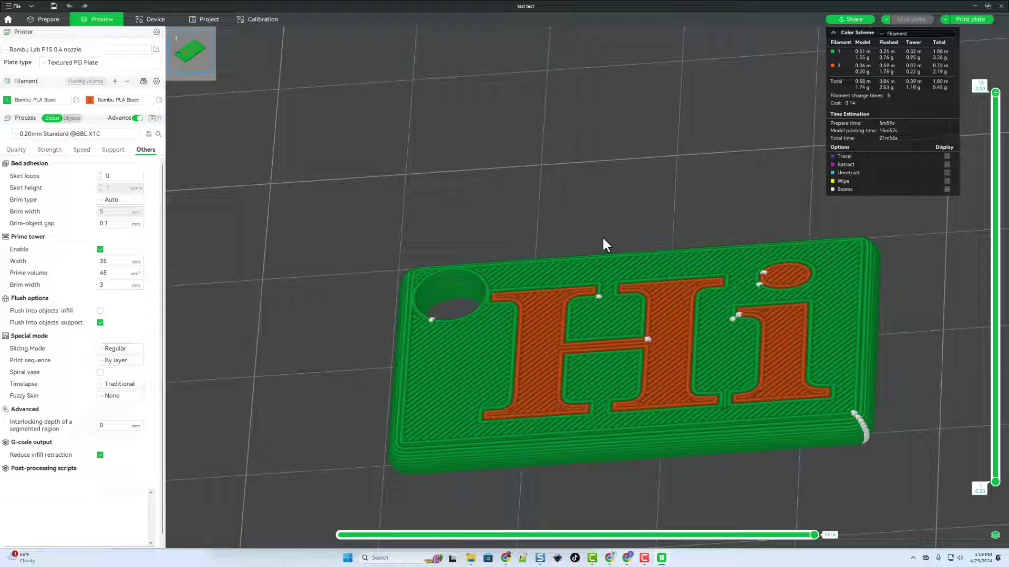
Send the test text plate to the printer and start the Device tab live camera.
click(970, 19)
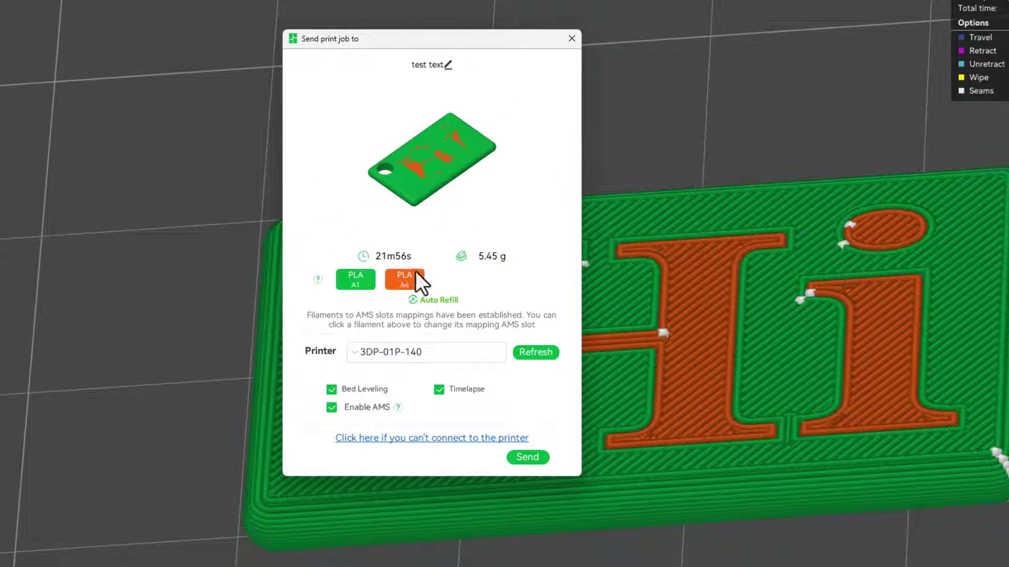
click(528, 457)
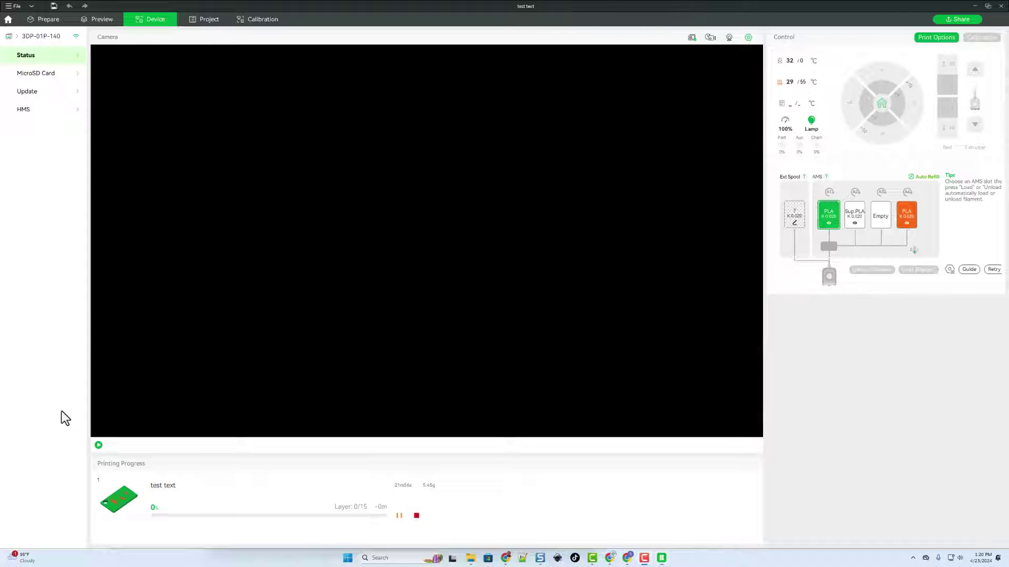
click(99, 445)
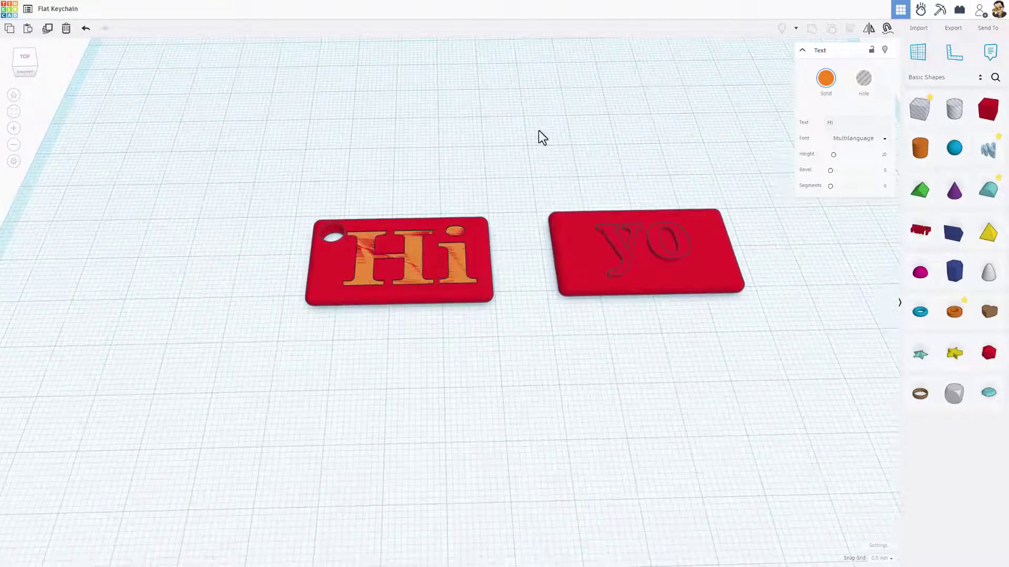
right_drag(538, 130, 488, 175)
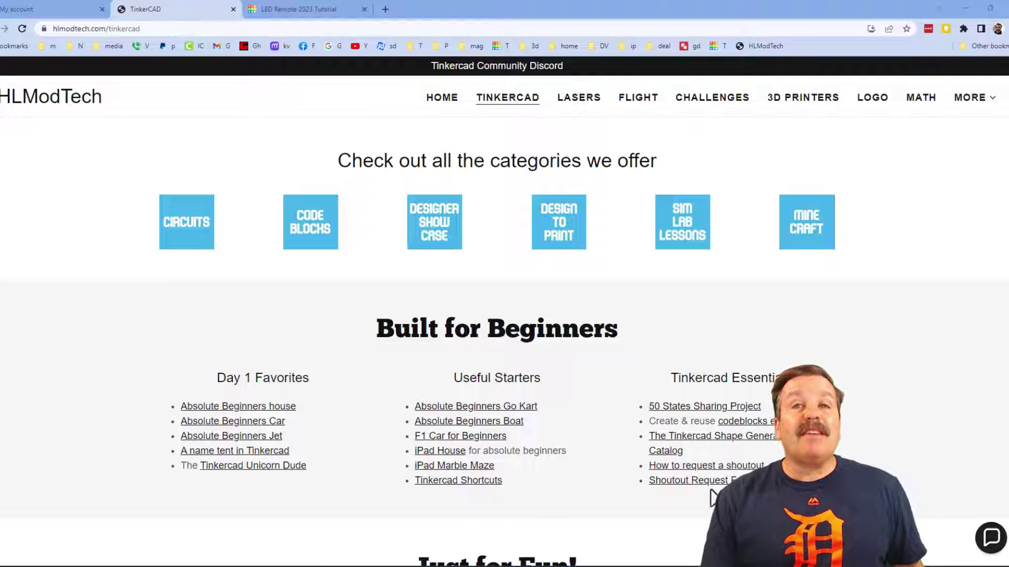
Open the Tinkercad Community Discord invite from the banner, then return to the TinkerCAD tab.
click(991, 541)
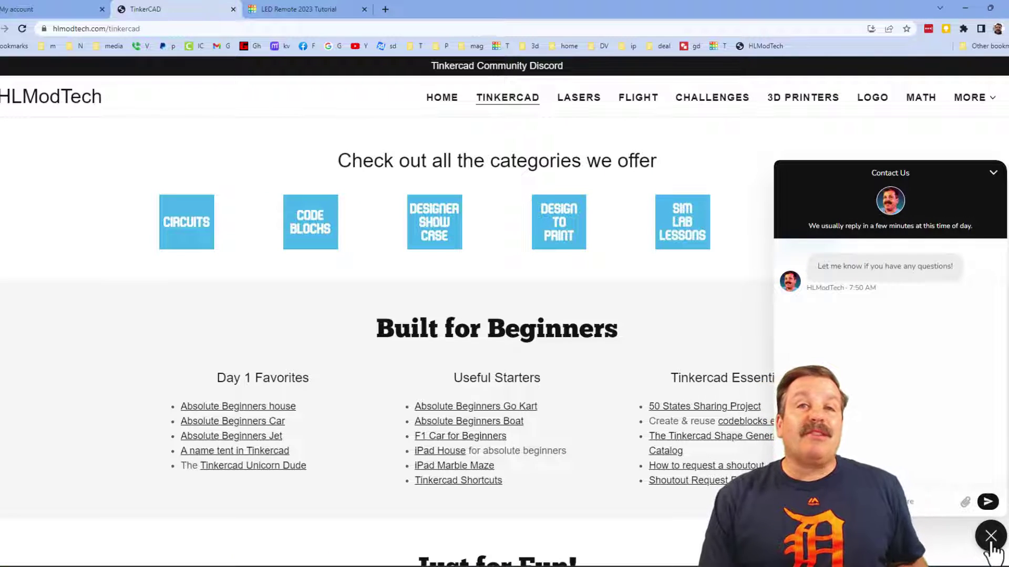
click(992, 543)
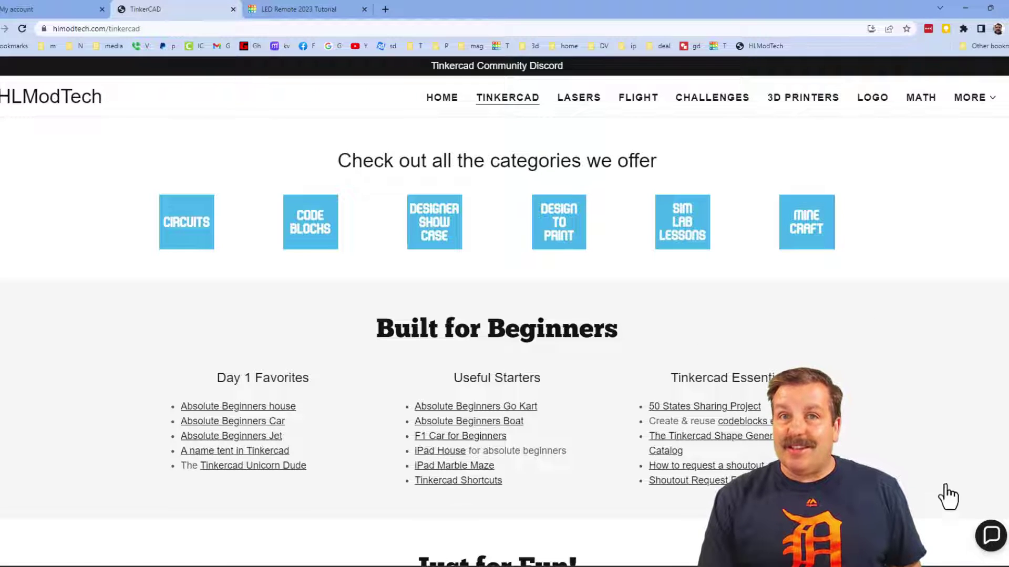
click(489, 66)
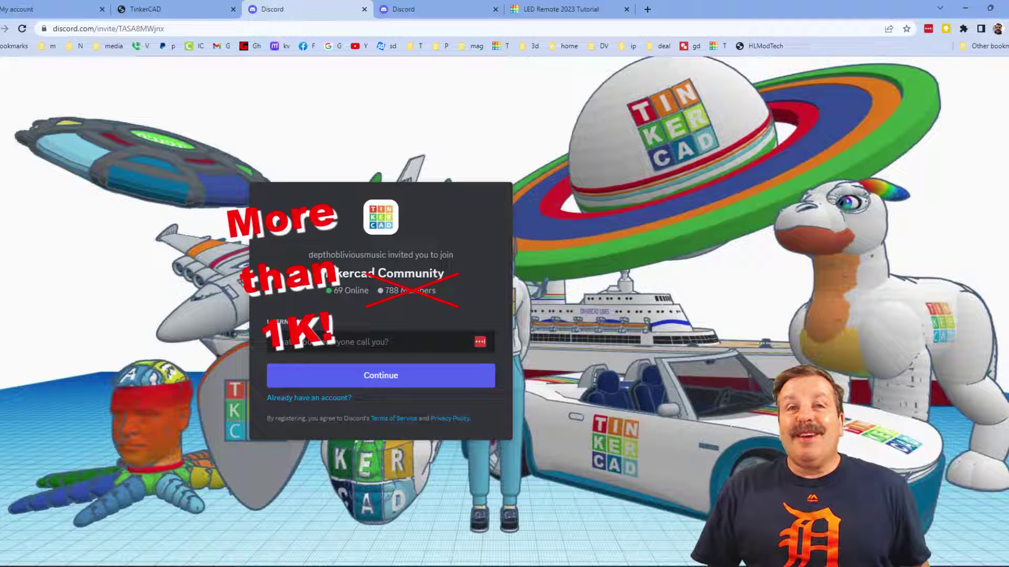
key(ctrl+shift+Tab)
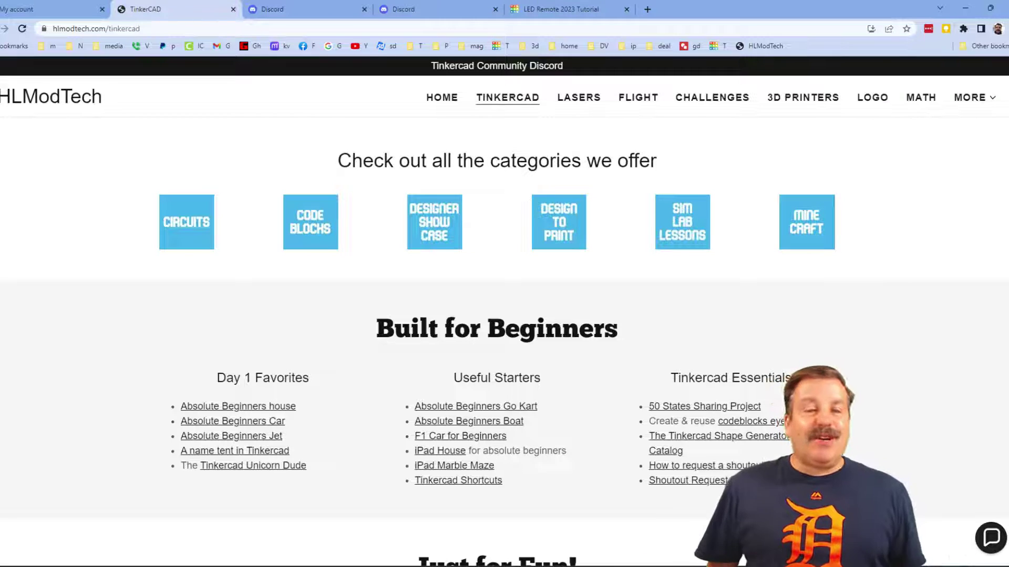